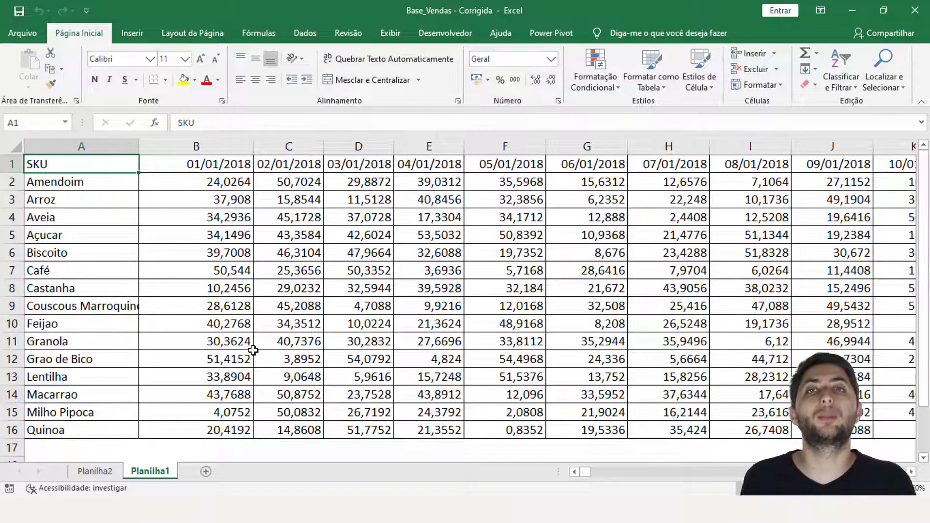
Step: Examine the layout of Planilha1: the SKU entries in column A and the date columns B to F
click(43, 185)
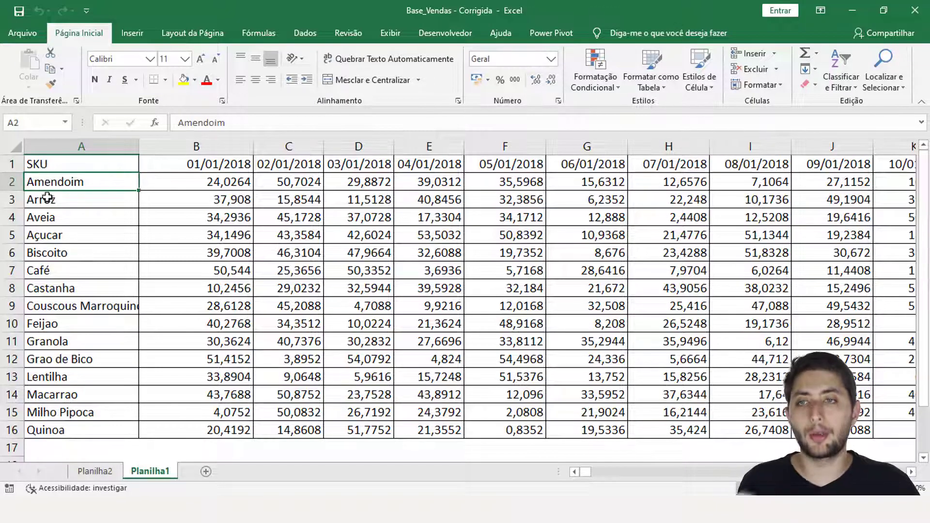
click(47, 199)
click(44, 216)
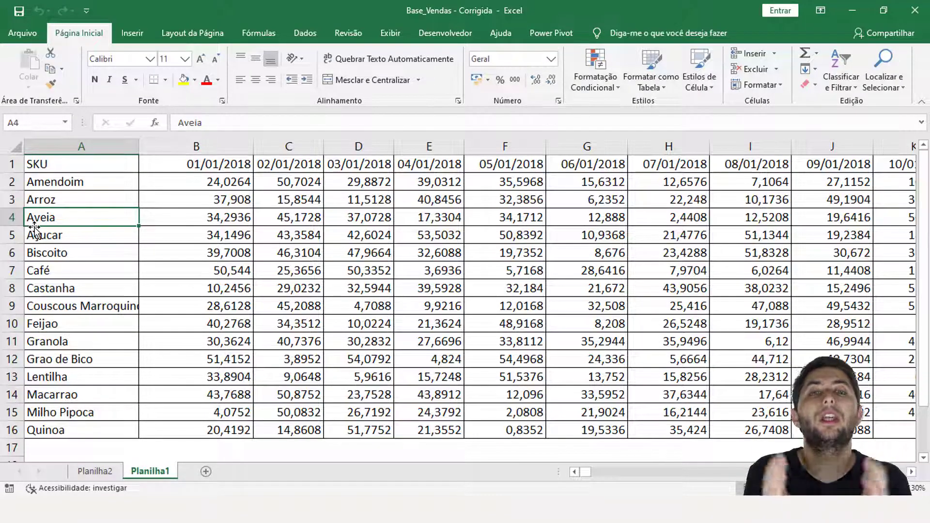
click(53, 165)
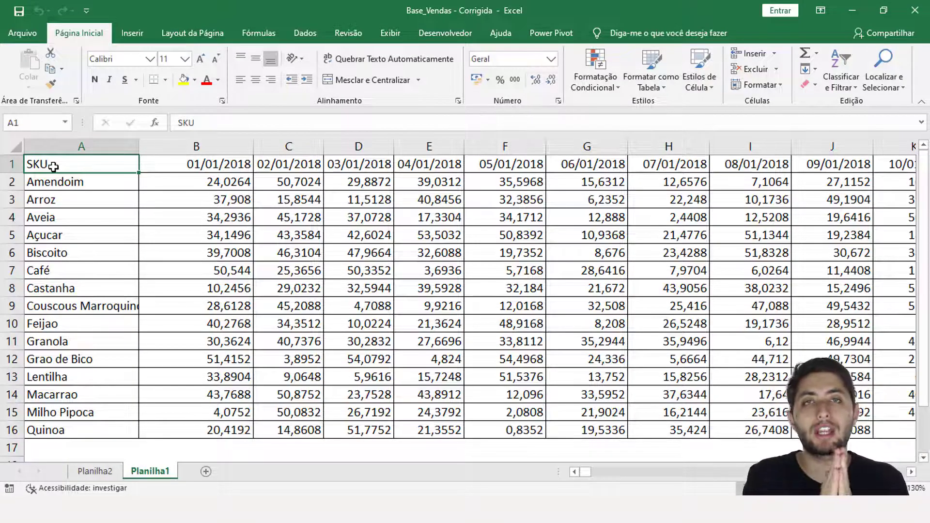
click(163, 142)
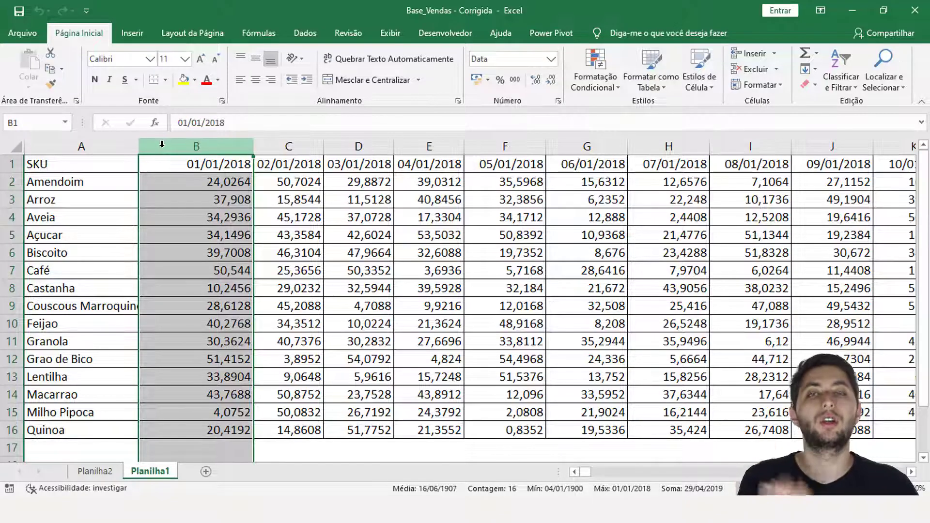
click(276, 141)
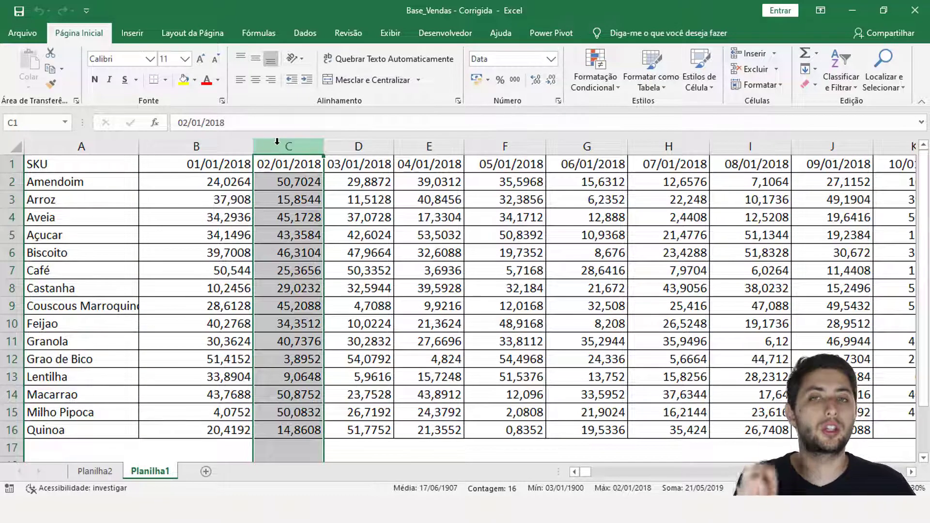
click(357, 140)
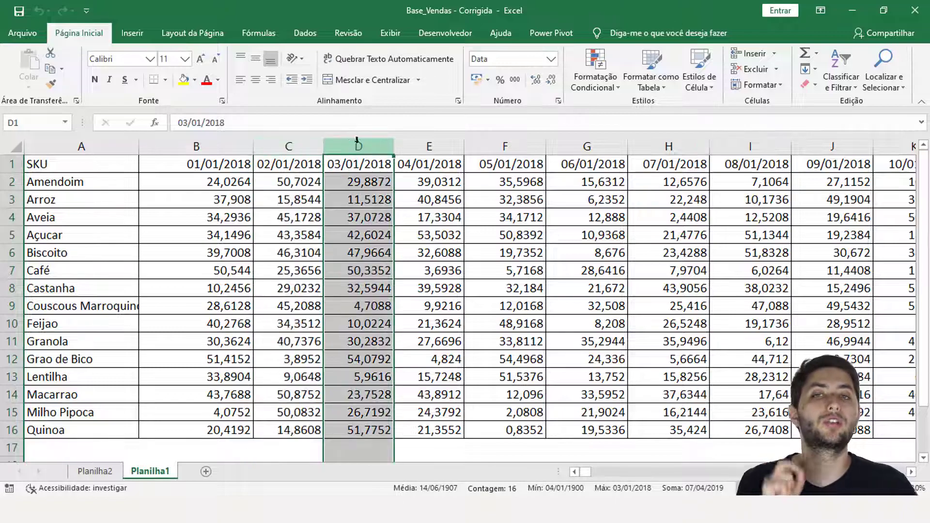
click(421, 144)
click(477, 144)
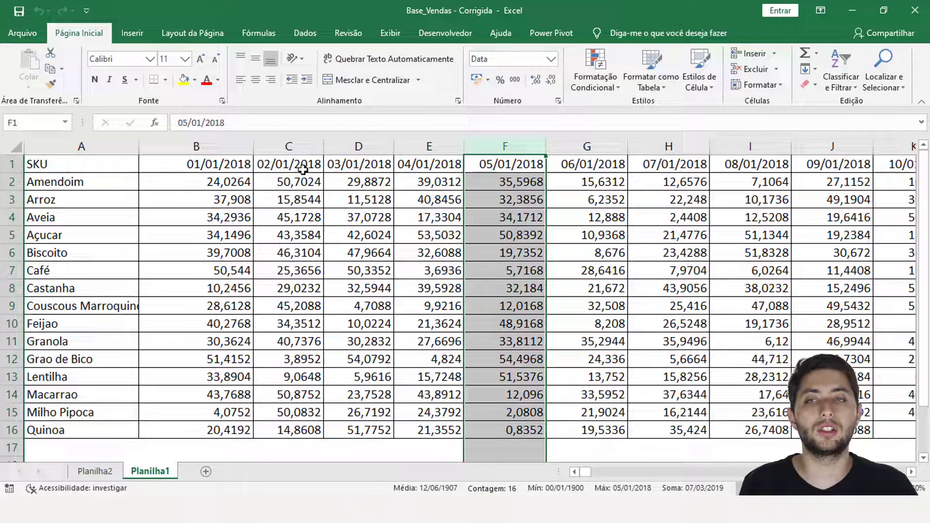
click(56, 160)
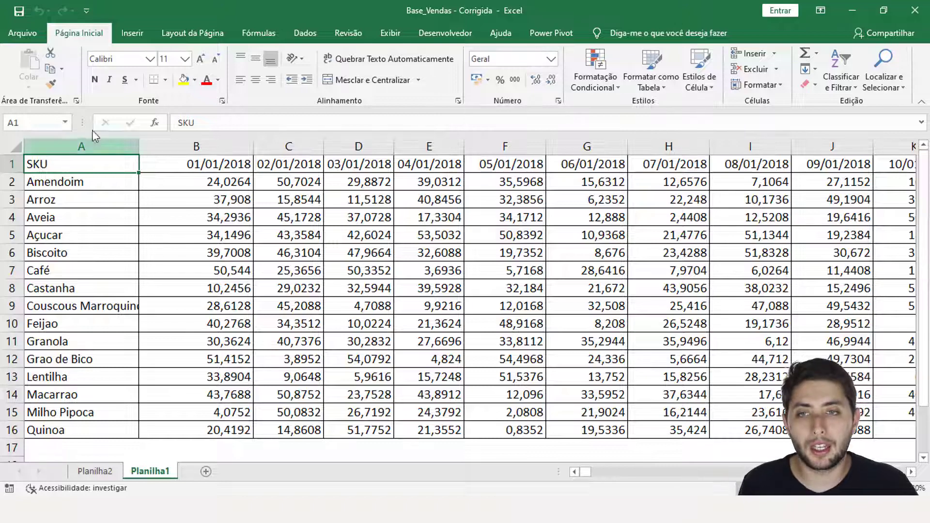
click(148, 160)
key(ctrl+space)
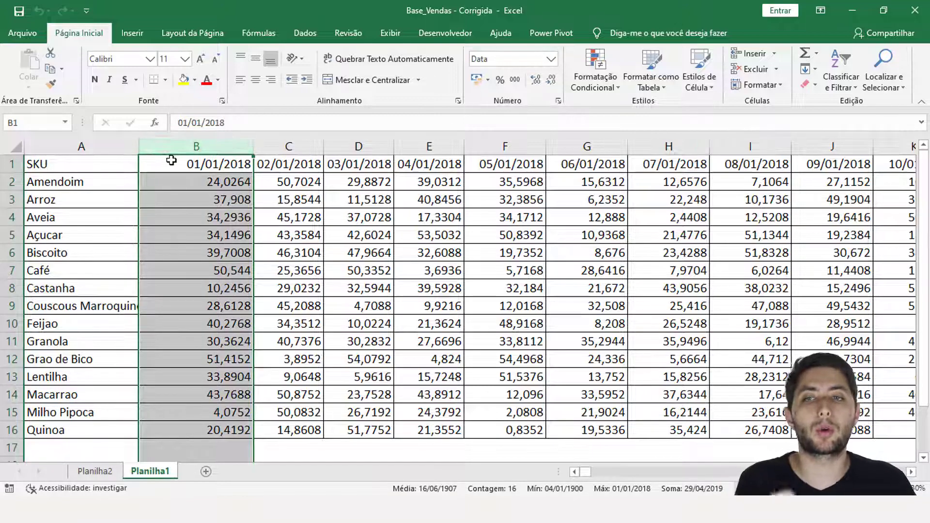
click(286, 147)
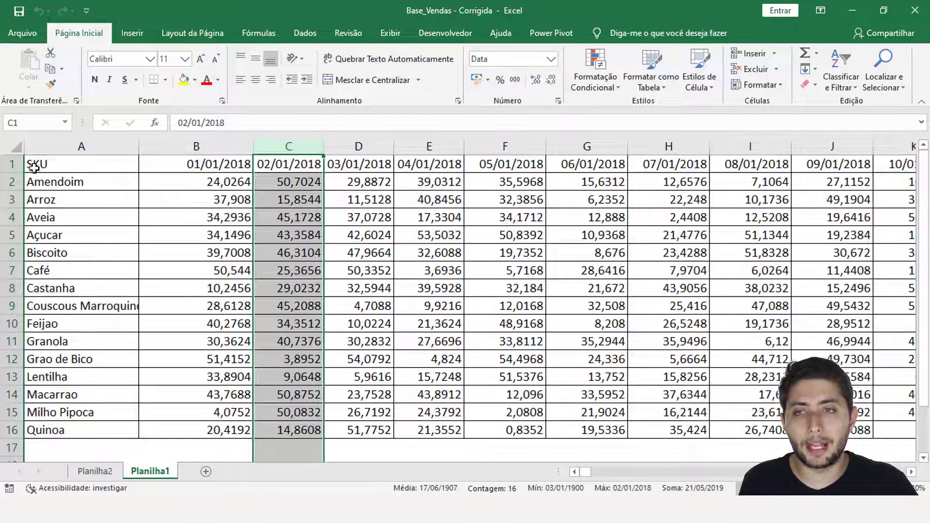
Step: Examine the product names under SKU in Planilha1 and the Amendoim entry in the 01/01/2018 column
drag(33, 166, 97, 182)
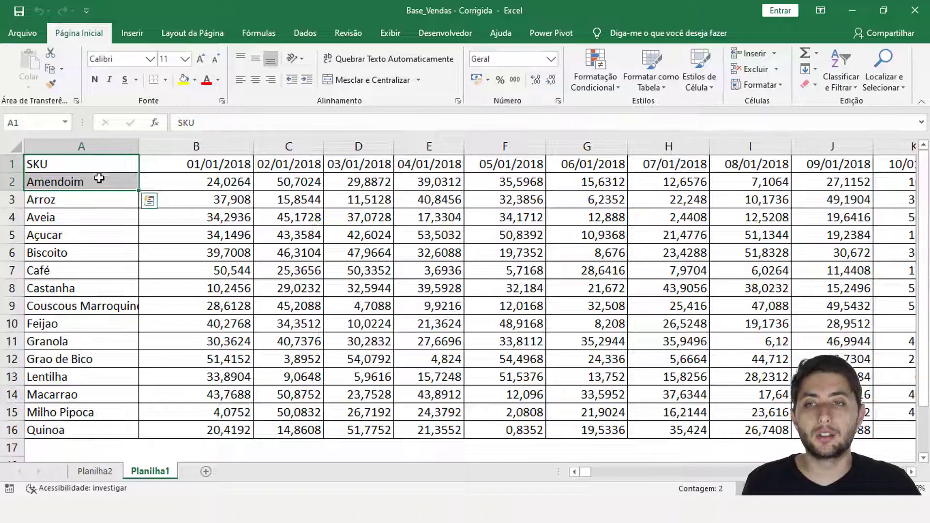
drag(82, 181, 91, 394)
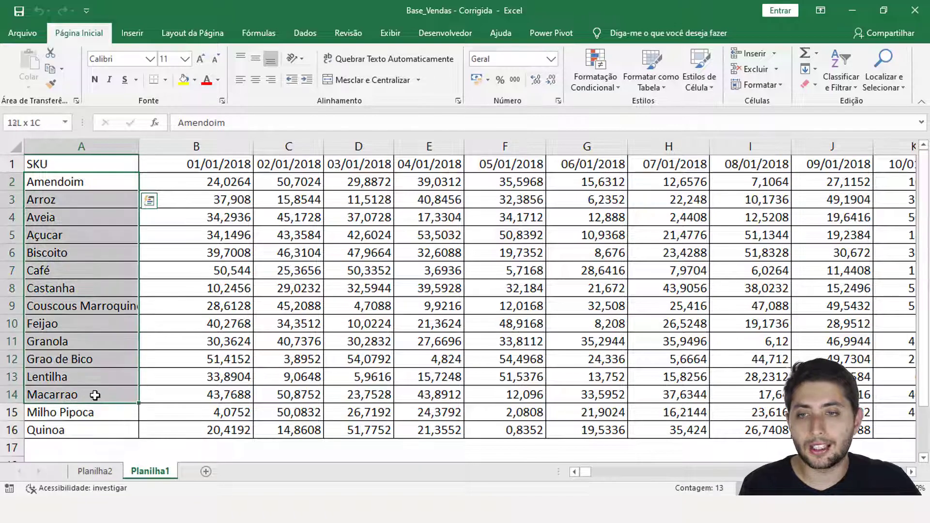
click(75, 187)
click(73, 199)
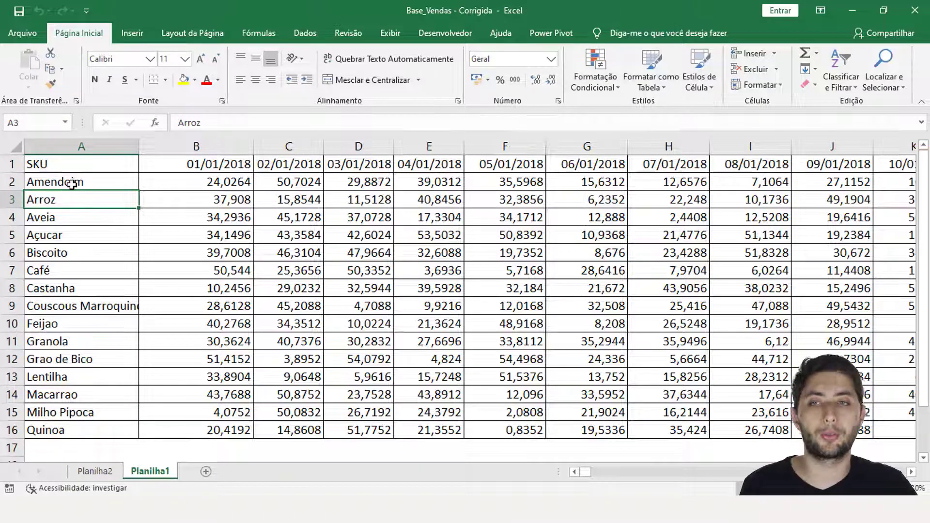
click(72, 184)
click(67, 204)
click(64, 216)
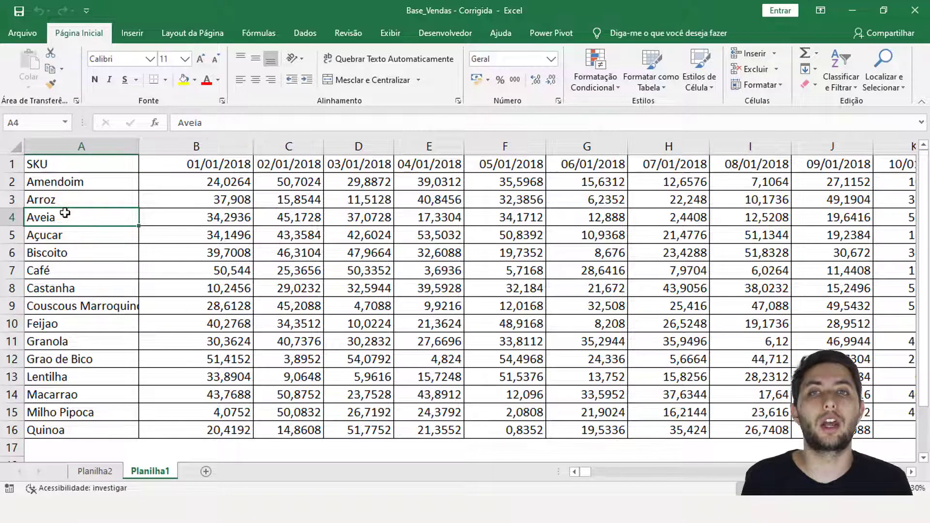
click(65, 183)
drag(125, 187, 218, 182)
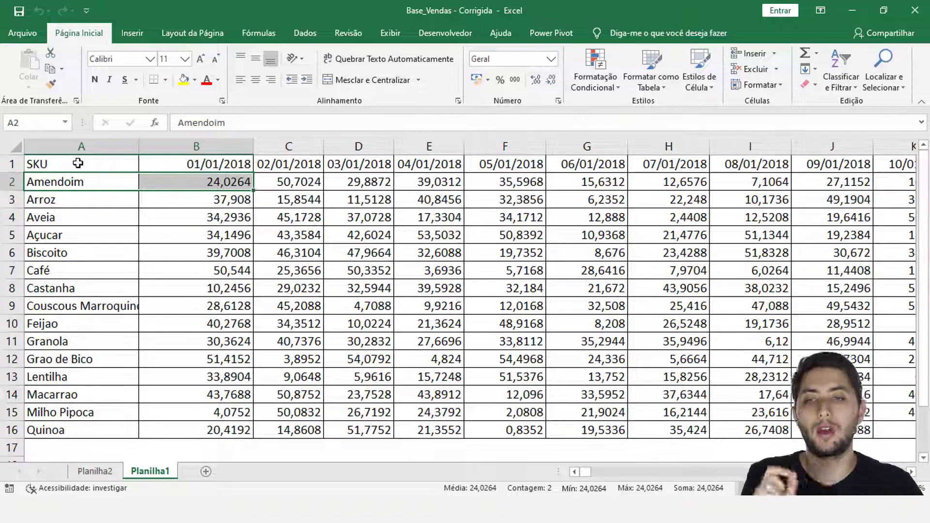
Step: Compare Planilha2's SKU, Data da Venda and Valor columns and its Amendoim and Arroz rows with the layout of Planilha1
click(99, 472)
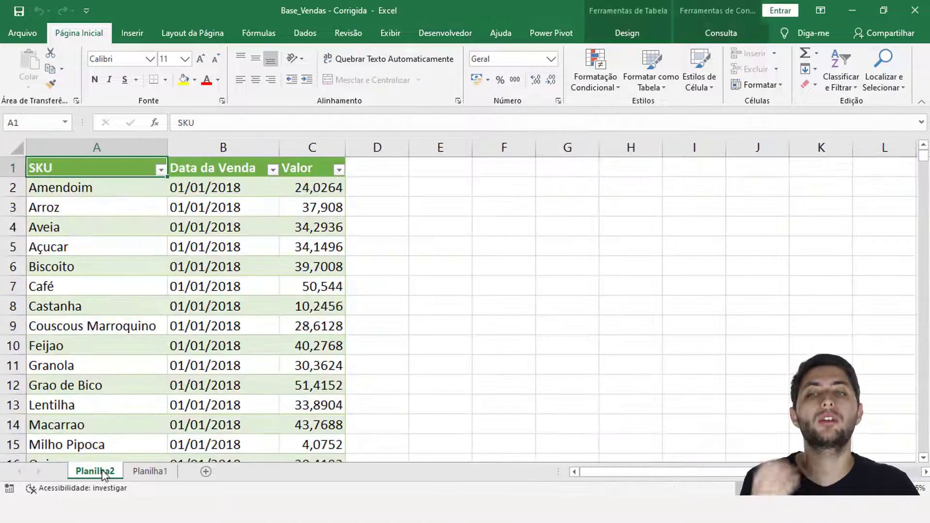
click(63, 143)
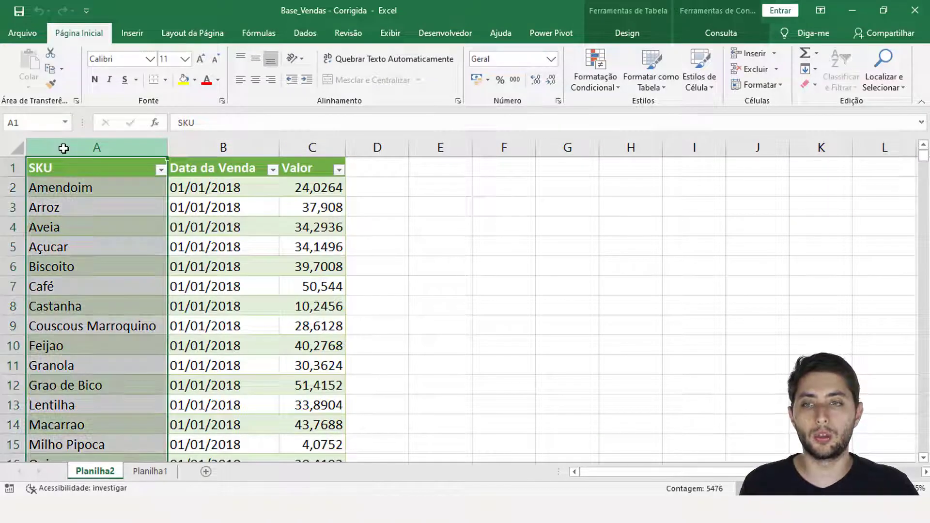
click(219, 144)
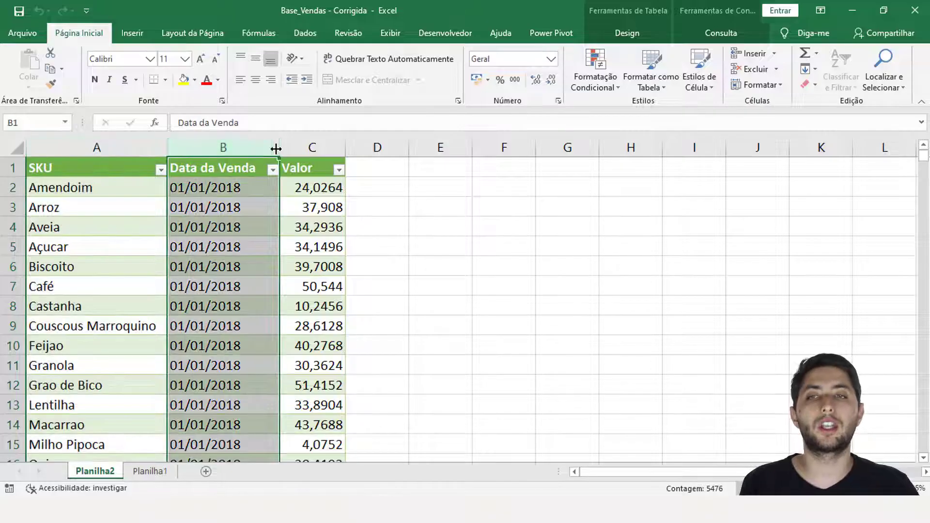
click(305, 146)
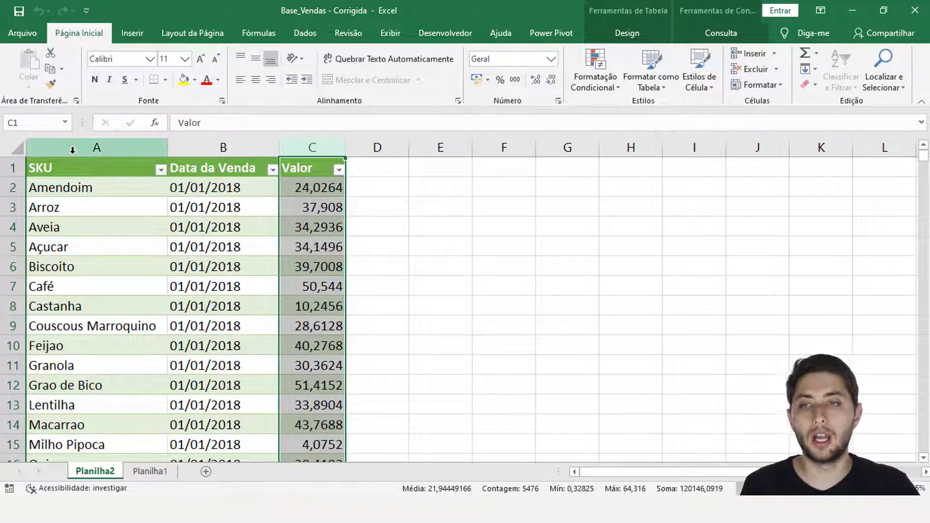
click(97, 148)
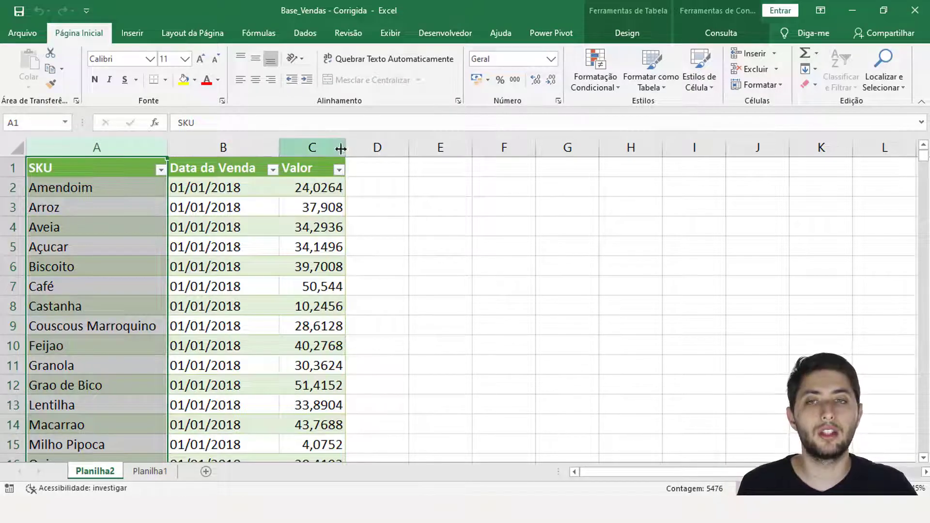
drag(107, 189, 315, 189)
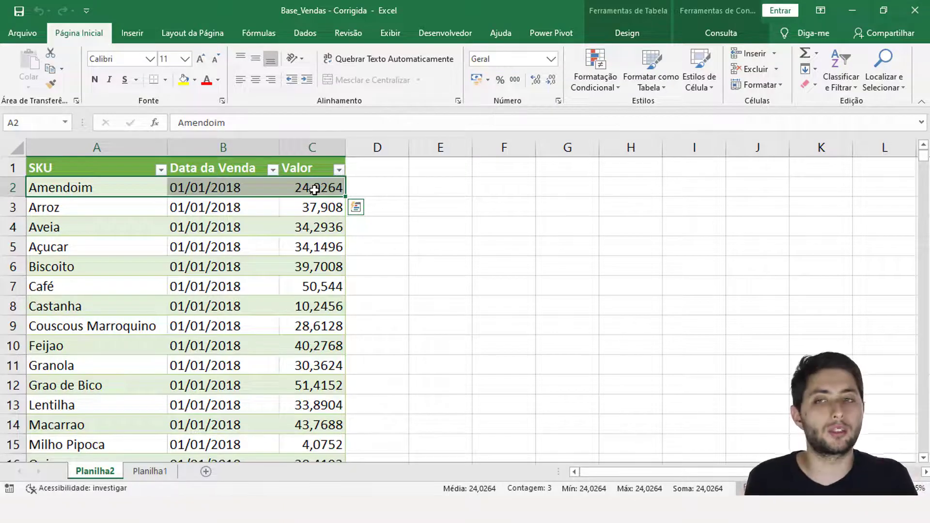
drag(94, 187, 300, 185)
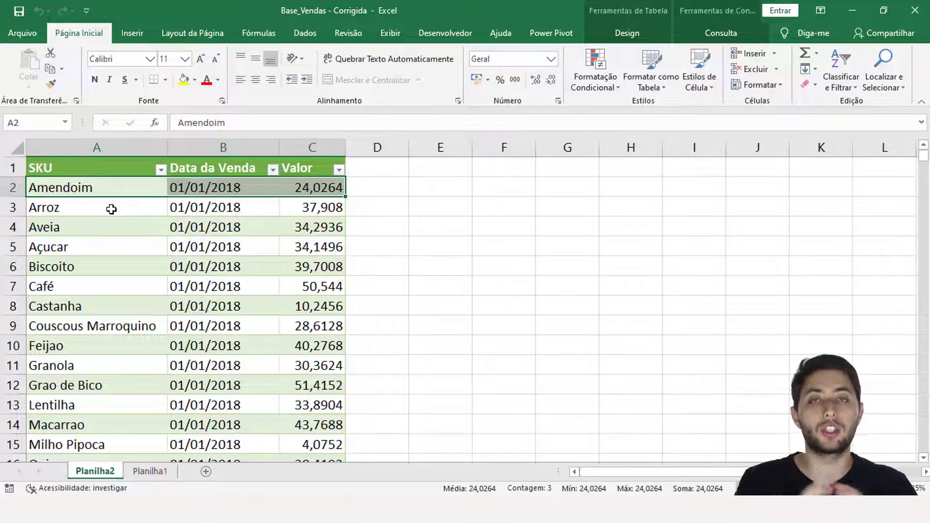
drag(100, 216, 336, 207)
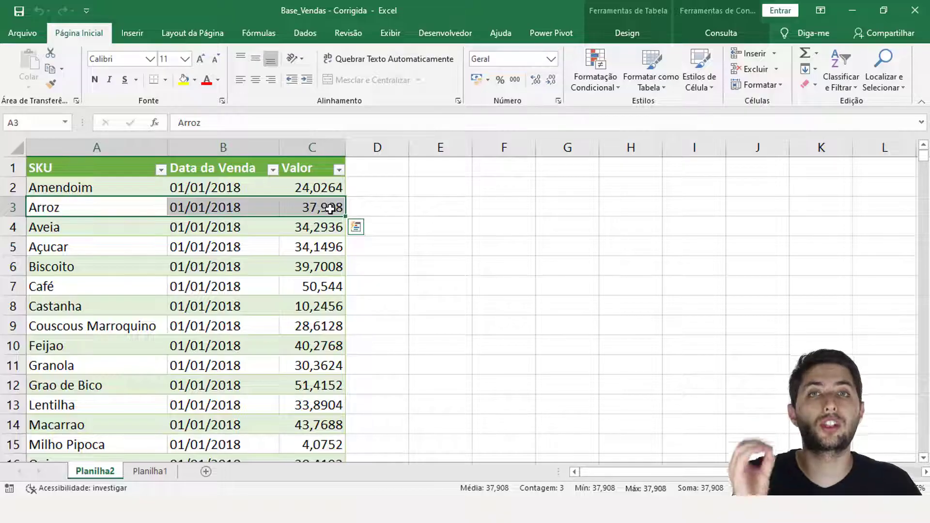
click(163, 472)
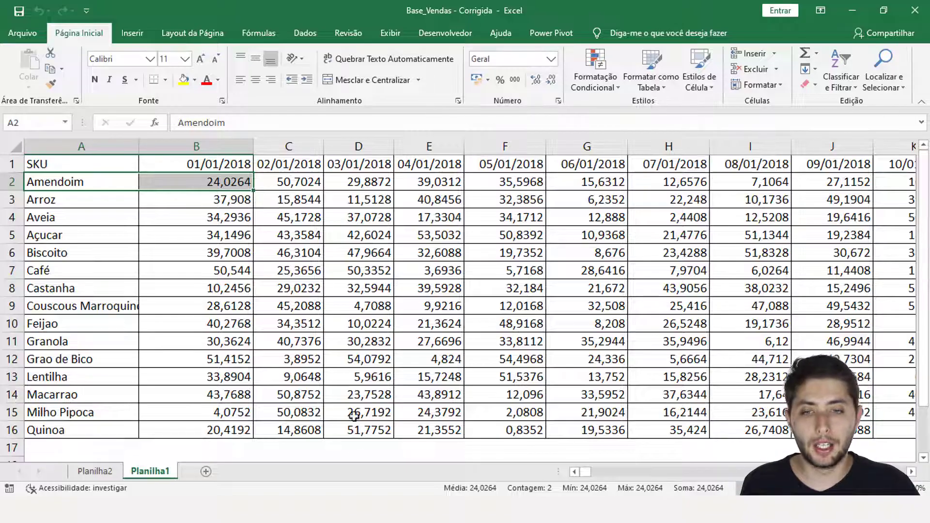
Step: Switch to Power BI Desktop and bring Planilha1 from the Excel workbook Base_Vendas into Power Query Editor for transformation
click(347, 493)
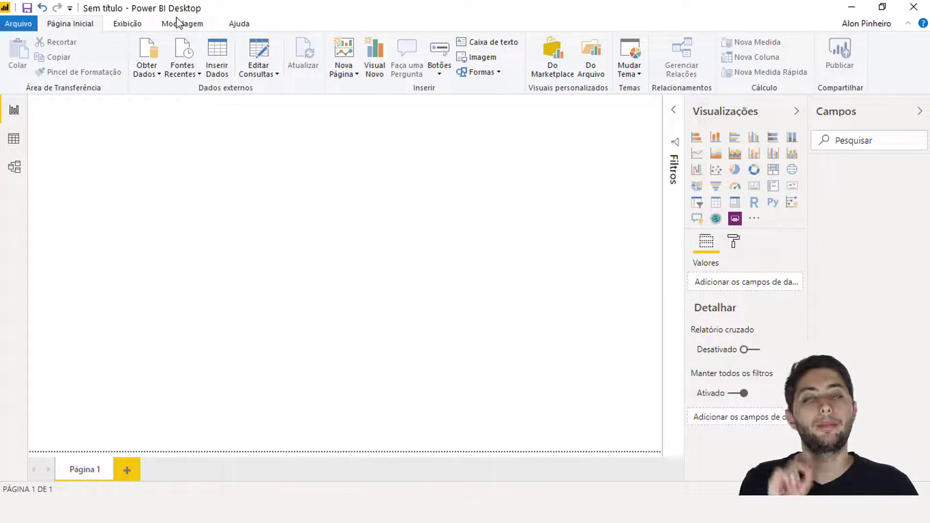
click(150, 48)
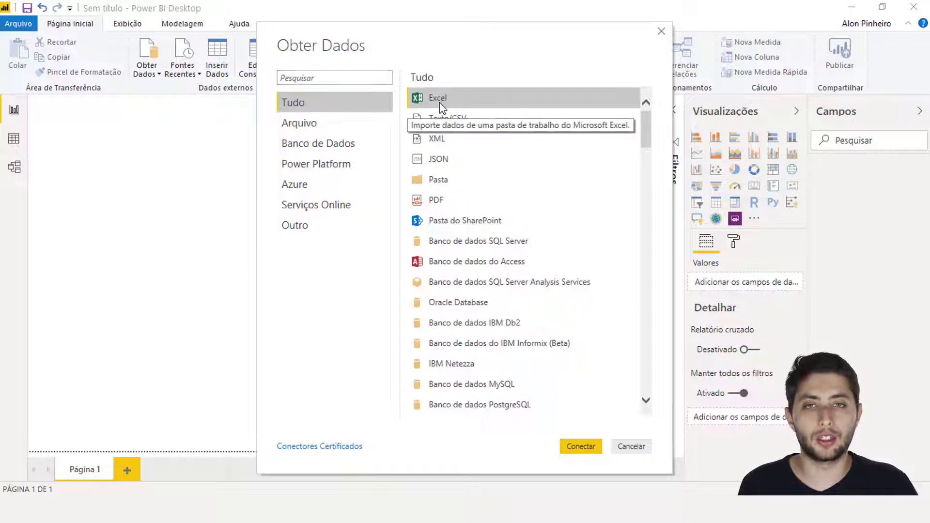
click(580, 447)
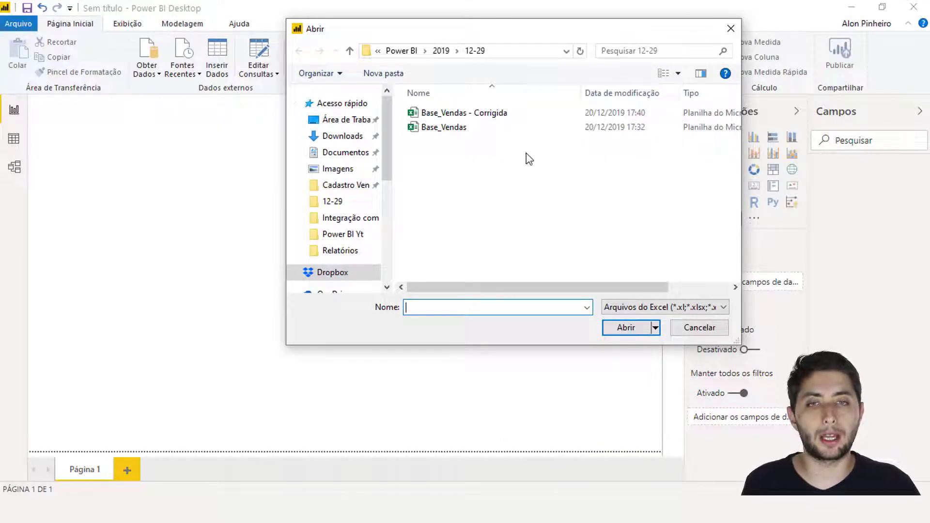
click(468, 130)
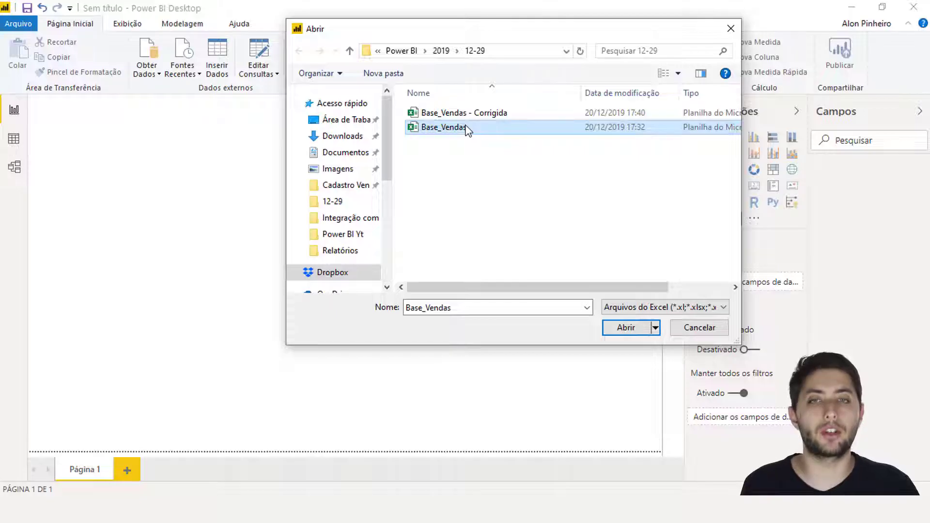
click(615, 328)
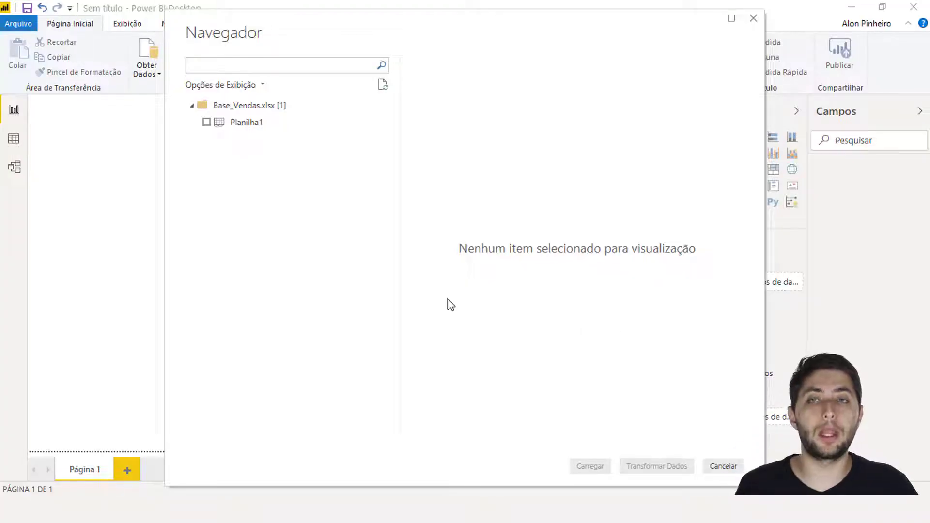
click(206, 123)
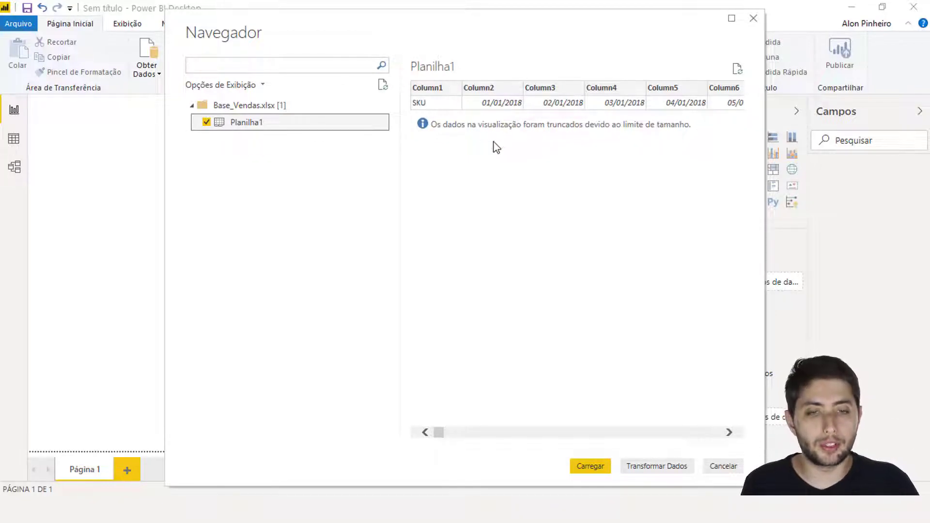
click(637, 465)
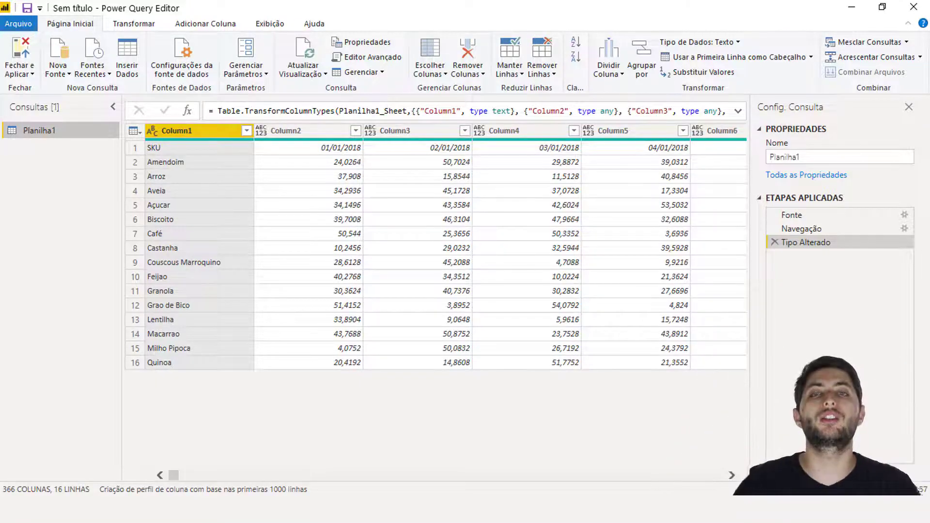
drag(220, 8, 282, 143)
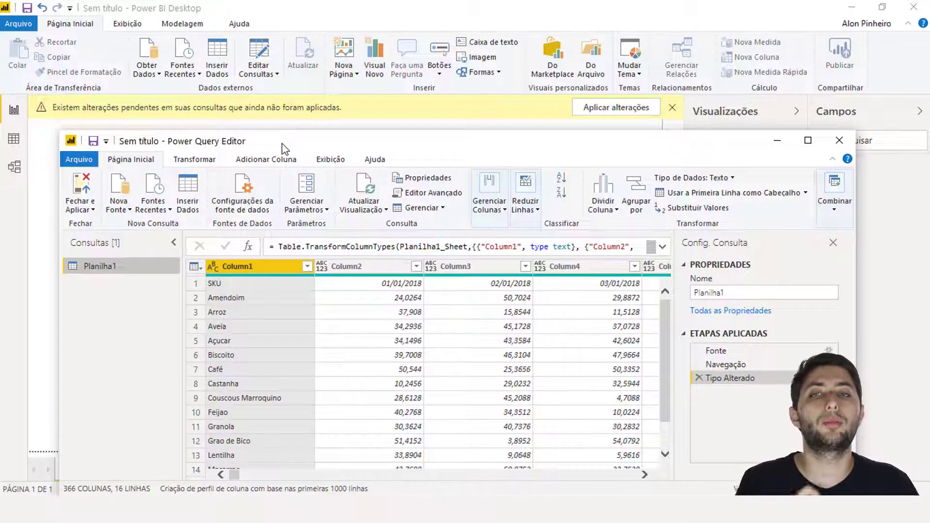
drag(282, 143, 282, 142)
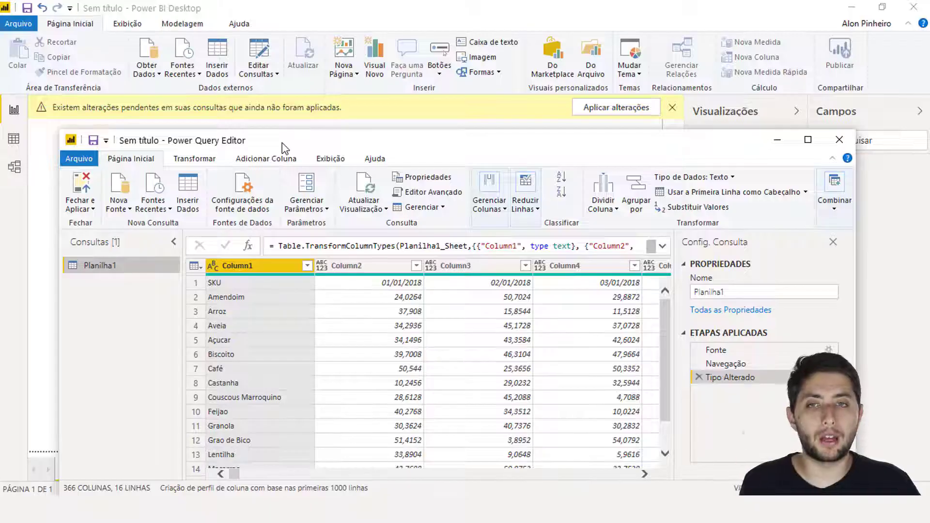
drag(282, 148, 324, 4)
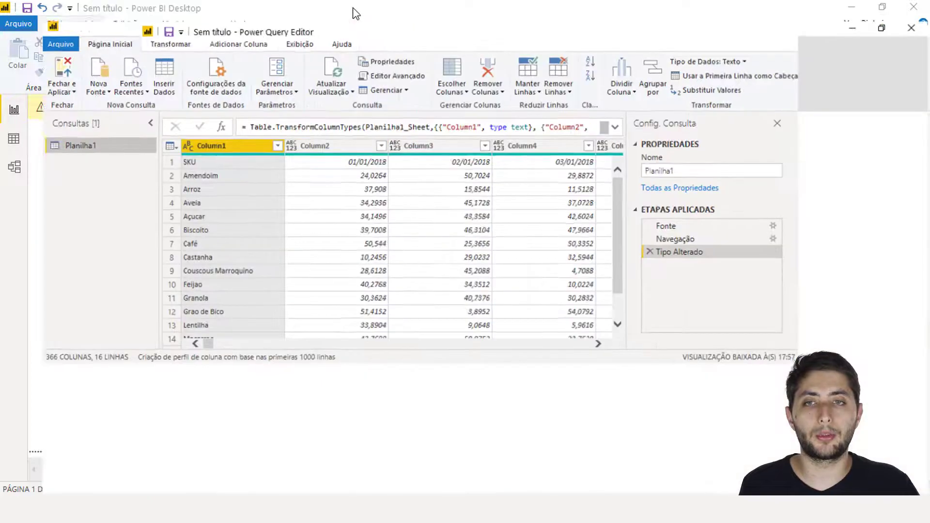
double_click(356, 8)
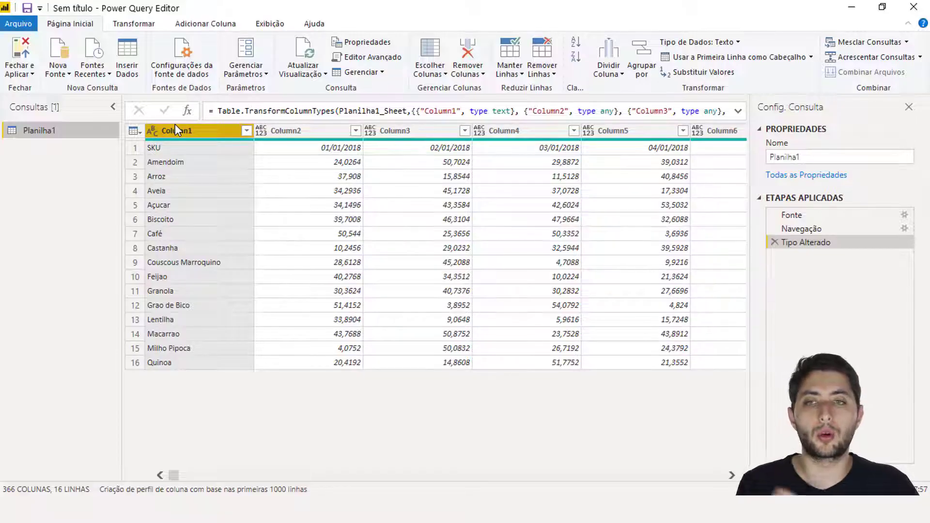
Step: Rename the Planilha1 query as Vendas
click(289, 132)
click(416, 130)
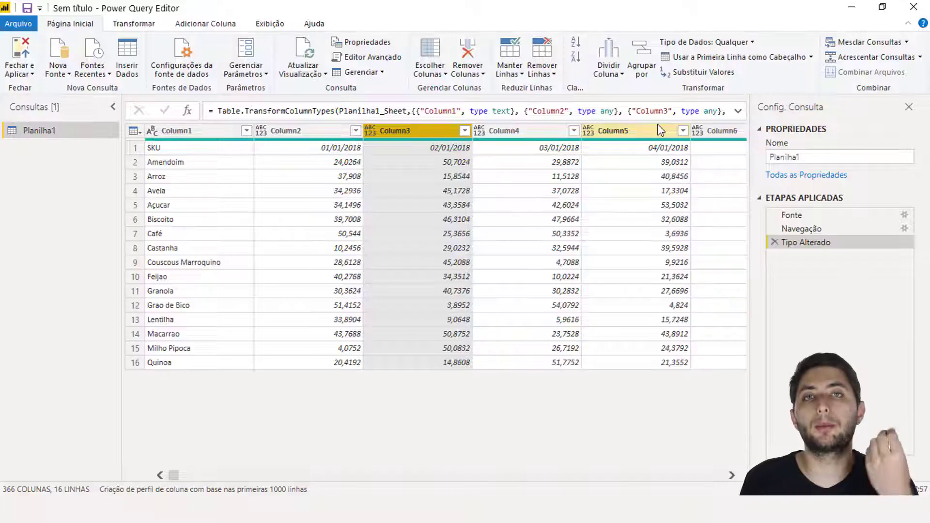
double_click(805, 158)
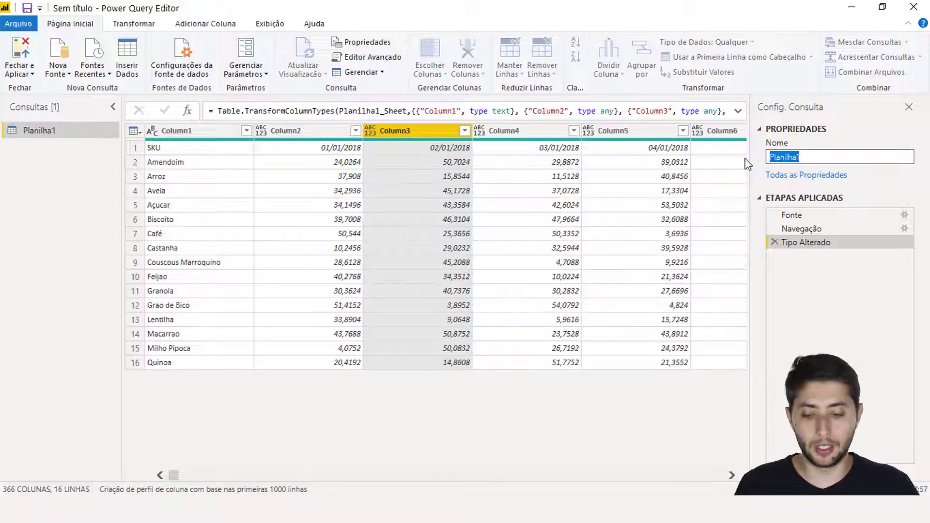
text(Vendas)
key(Return)
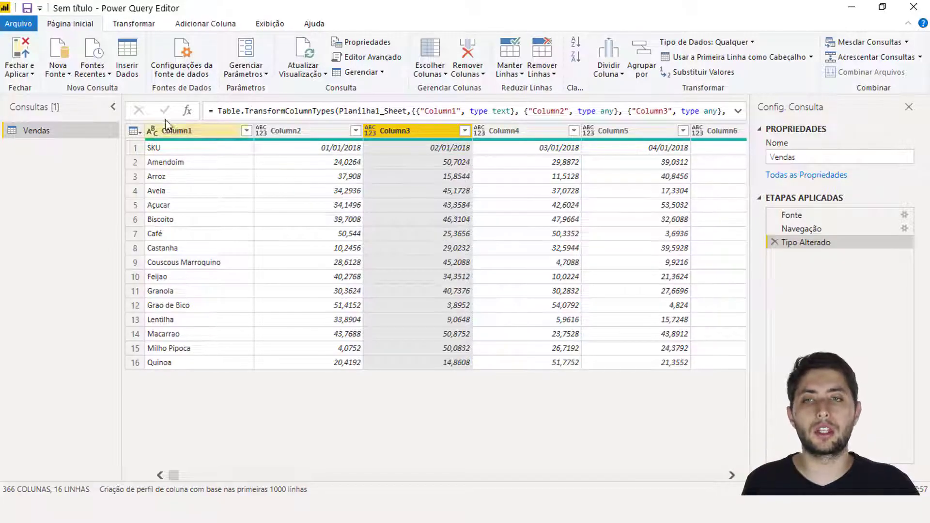
Step: Promote the first row of Vendas, holding SKU and the dates, to column headers
click(184, 131)
click(299, 134)
click(383, 133)
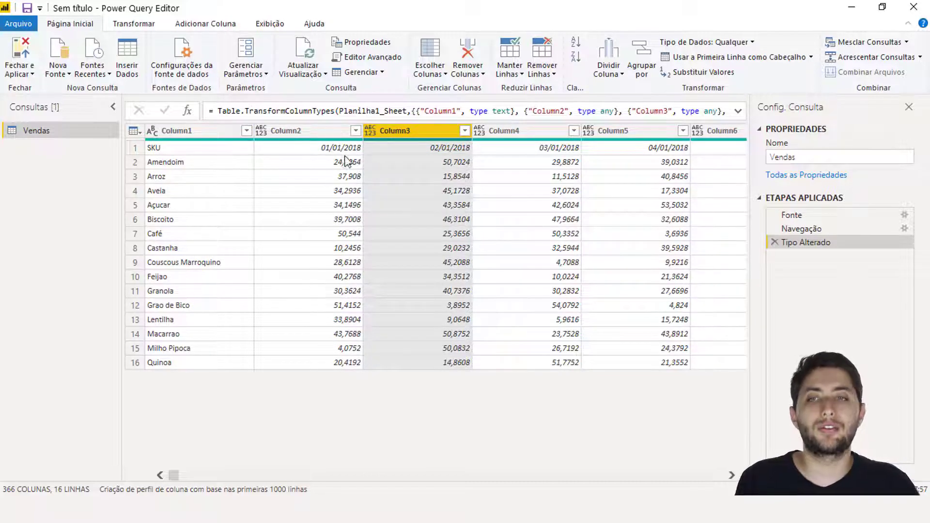
click(136, 149)
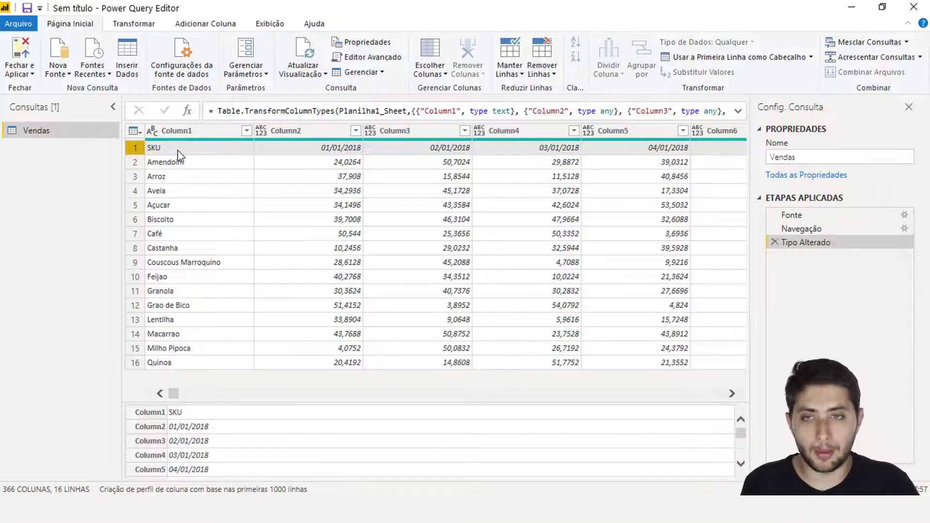
click(184, 129)
click(310, 130)
click(382, 130)
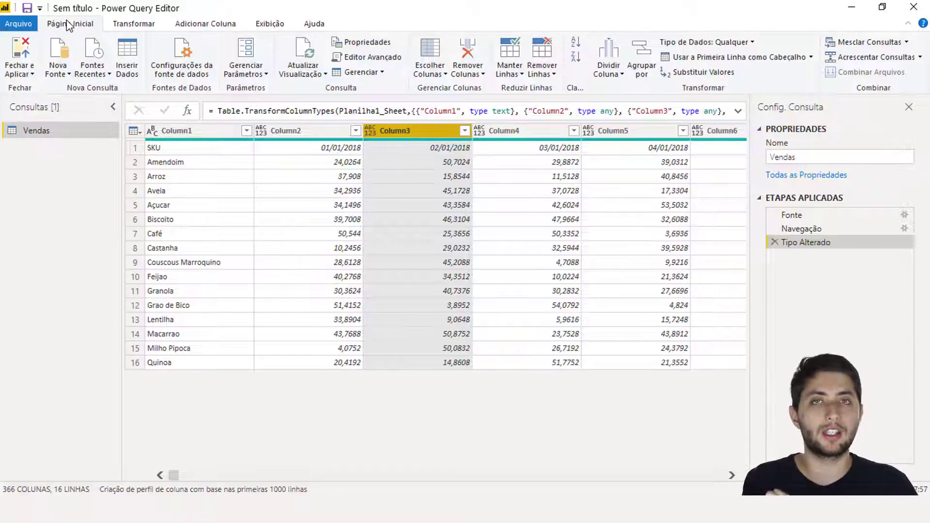
click(711, 62)
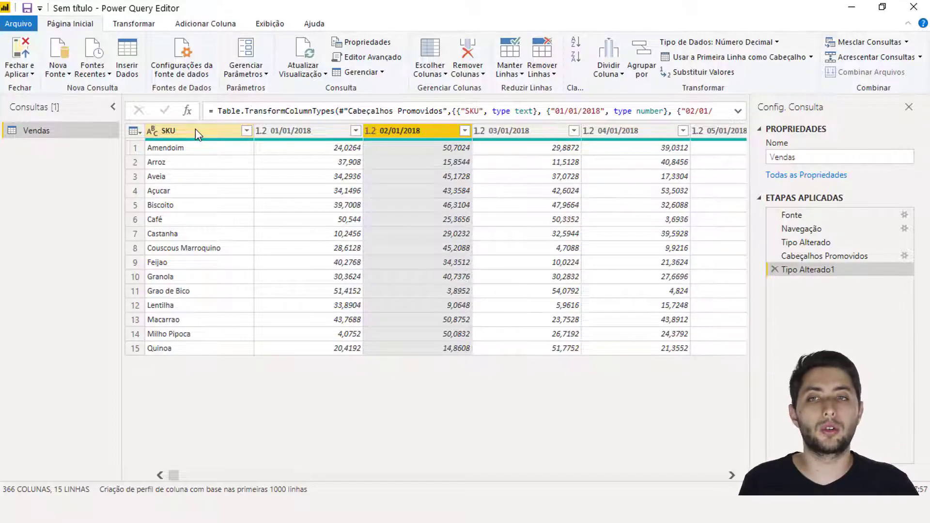
Step: Examine the SKU column and the date columns from 01/01/2018 to 03/01/2018, including the Amendoim and Arroz entries
click(196, 131)
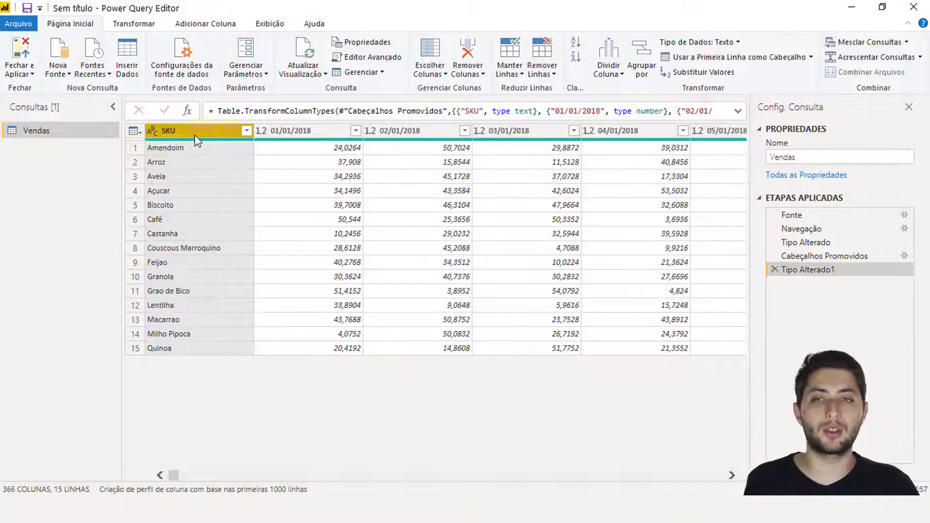
click(279, 132)
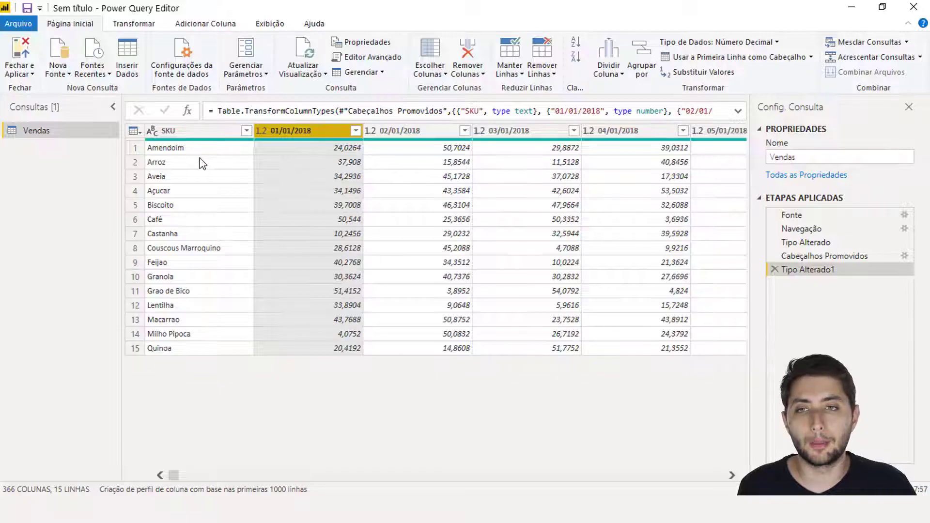
click(186, 147)
click(262, 148)
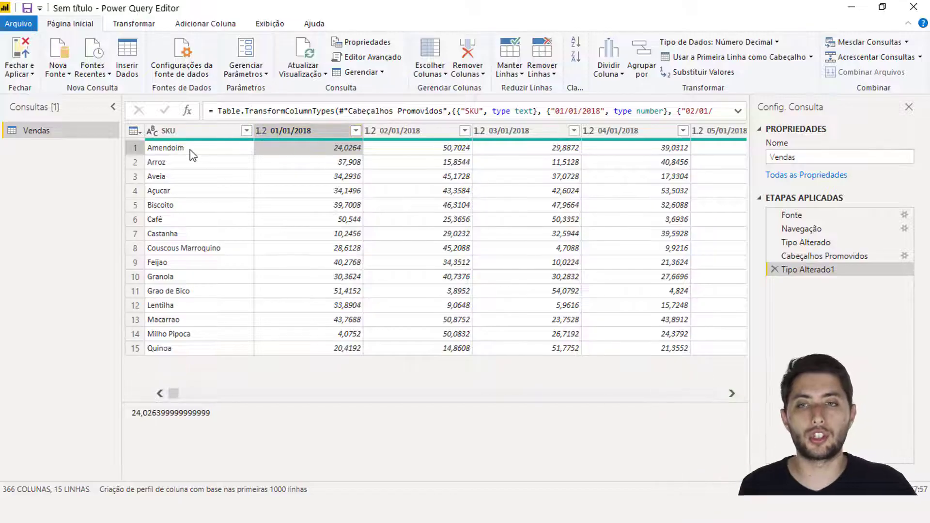
click(204, 150)
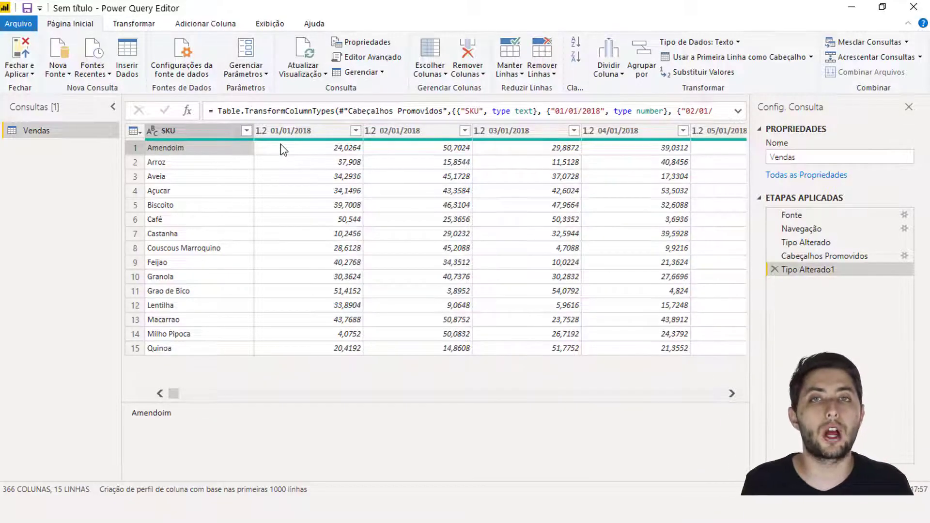
click(179, 164)
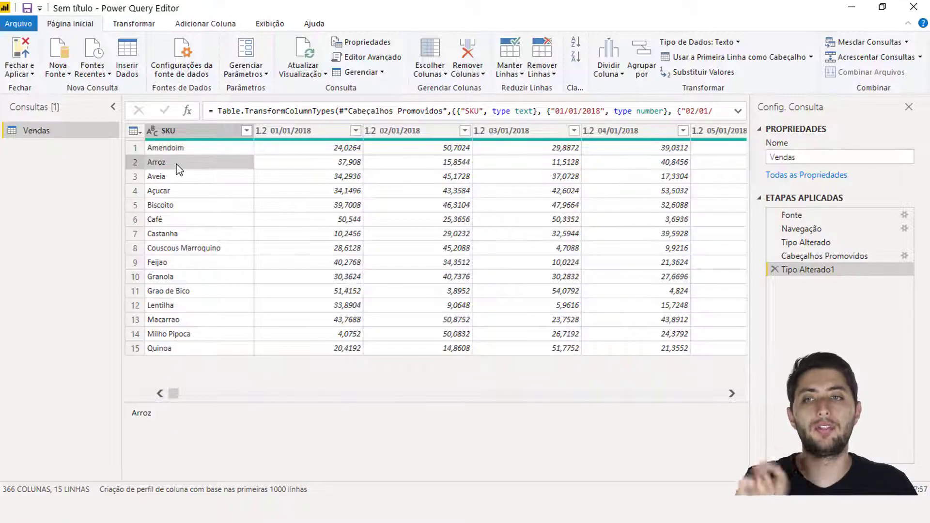
click(270, 166)
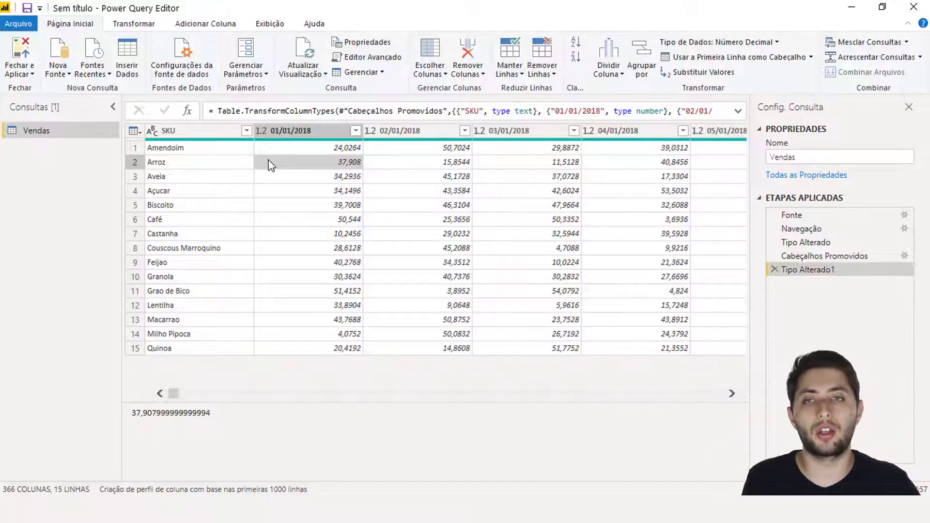
click(288, 131)
click(414, 131)
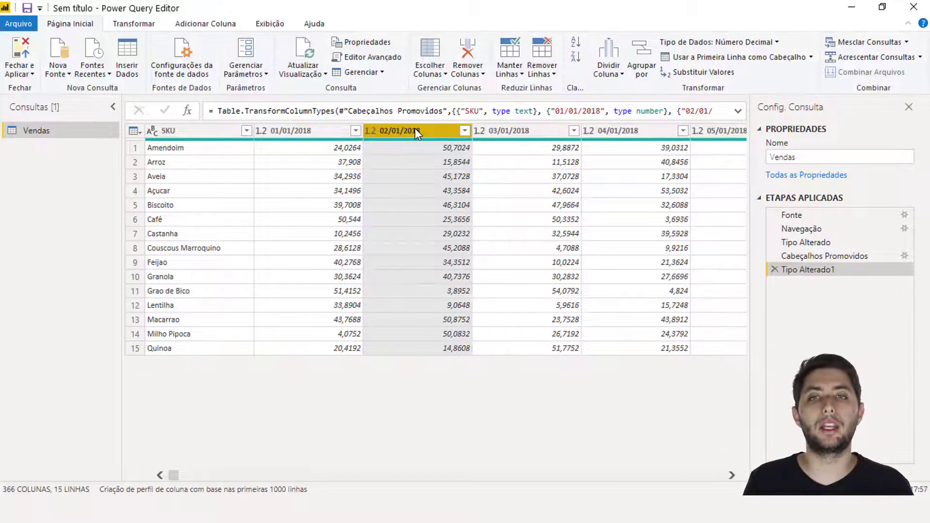
click(292, 128)
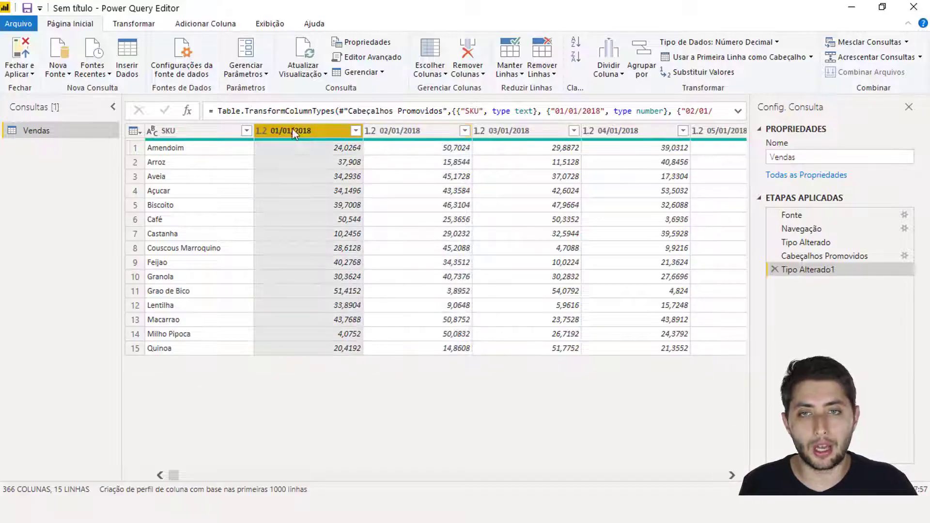
click(416, 128)
click(513, 132)
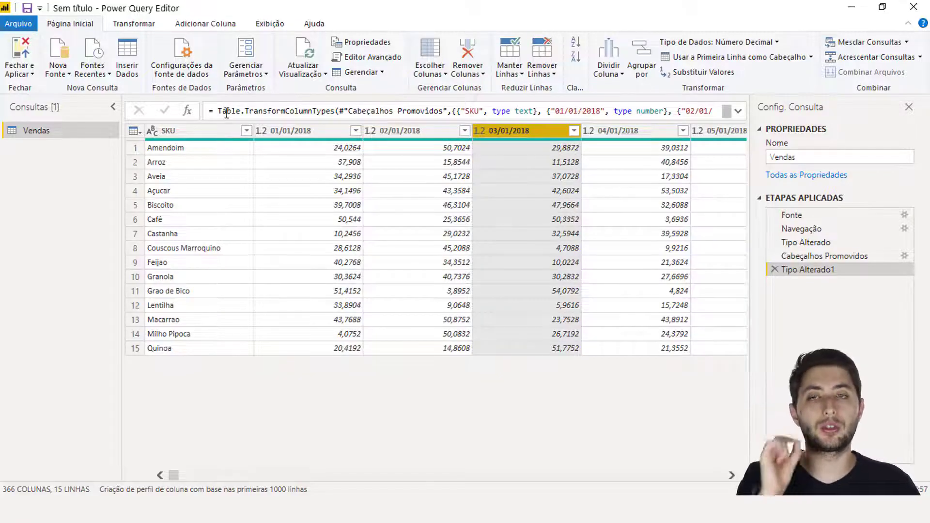
Step: Unpivot every column other than SKU into rows, using Transformar Outras Colunas em Linhas
click(208, 135)
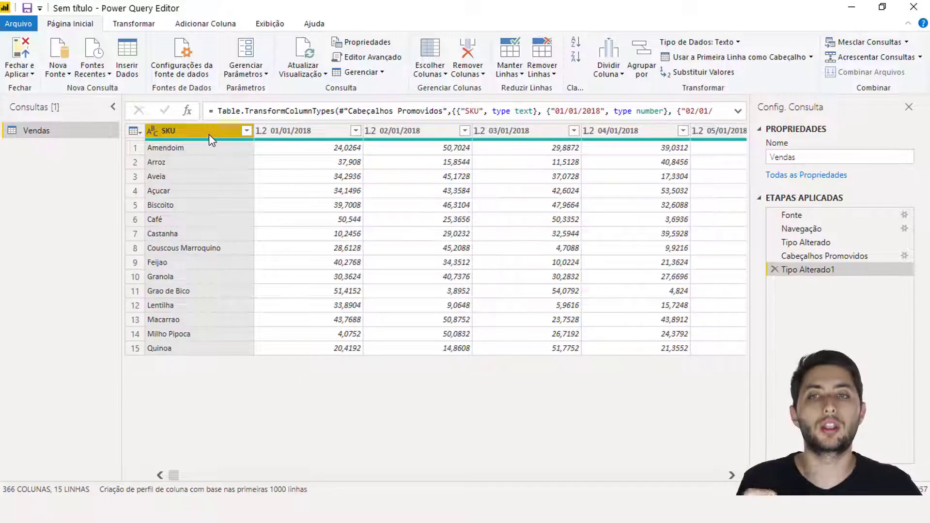
click(144, 28)
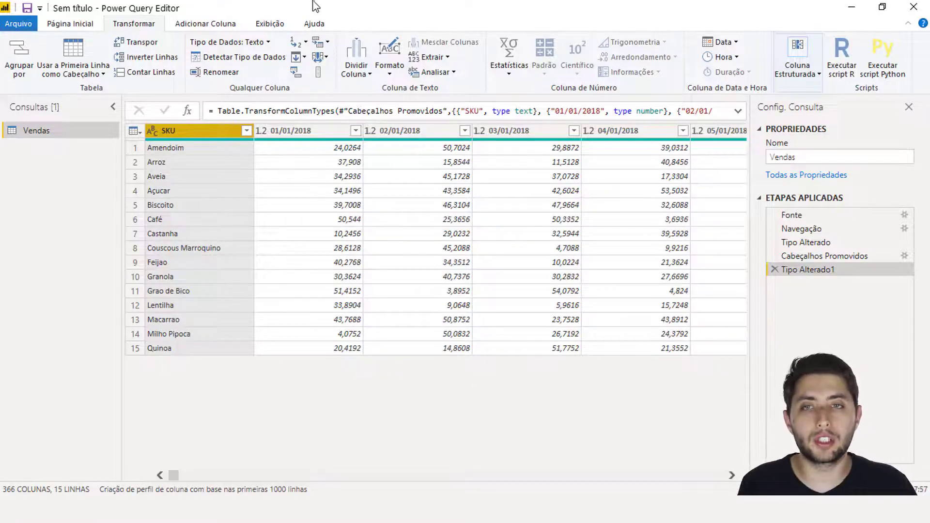
click(328, 43)
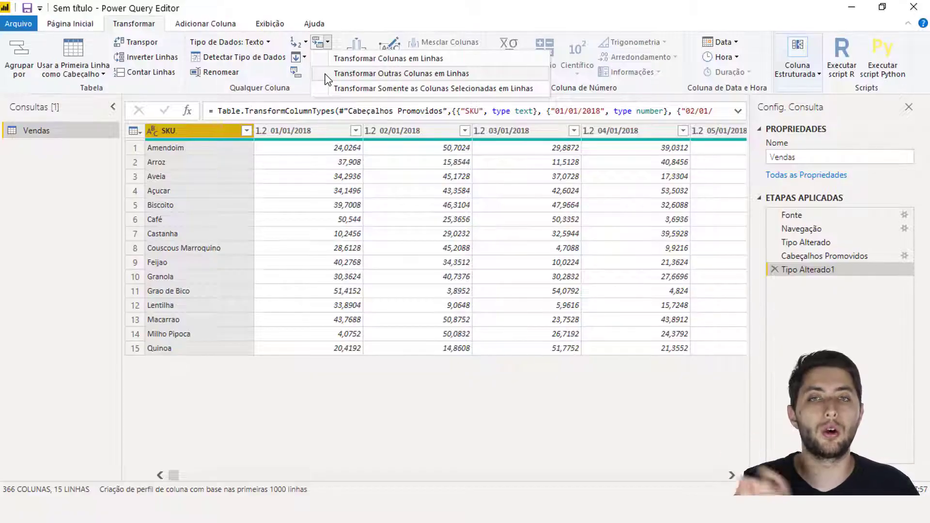
click(325, 74)
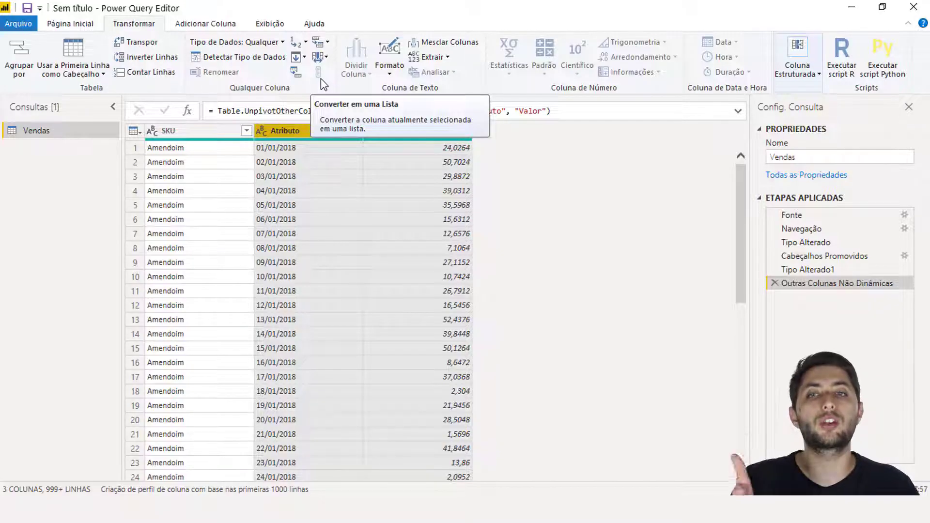
Step: Load the complete list of filter values for the SKU column, review the products and close it without filtering
click(199, 135)
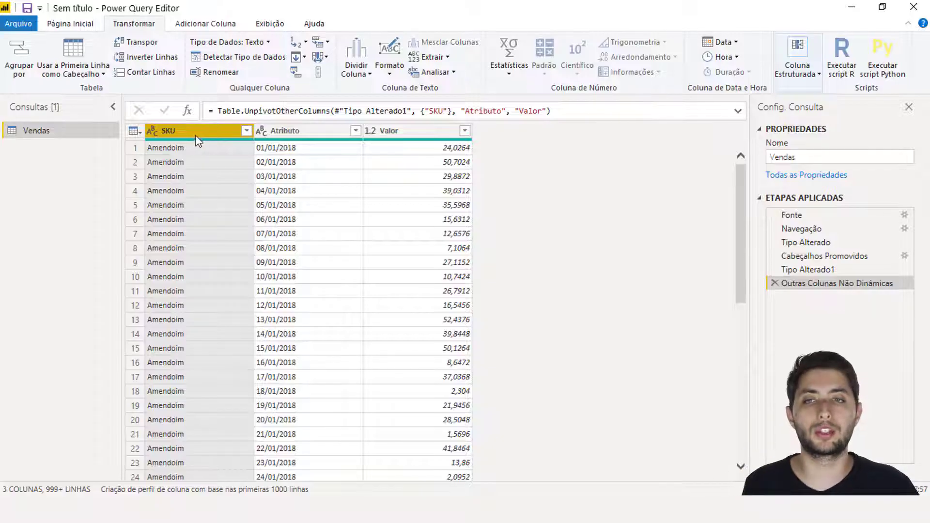
click(247, 131)
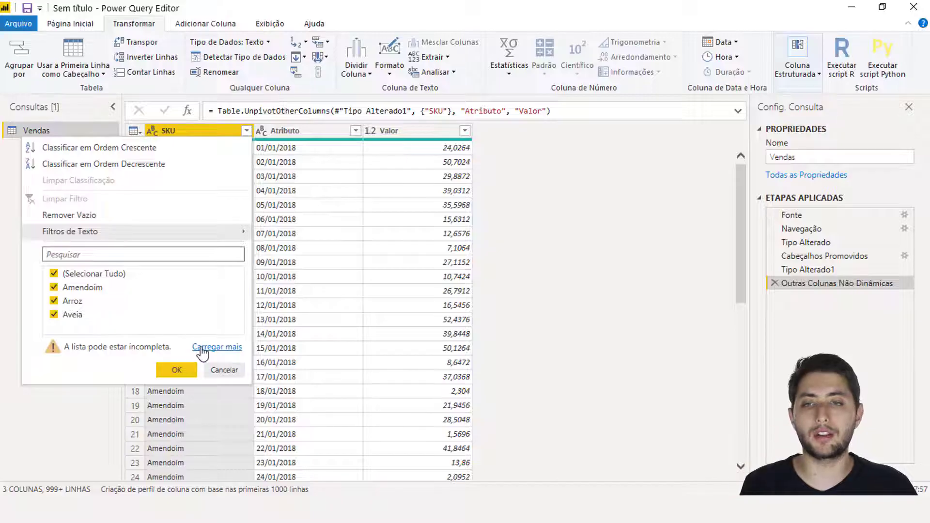
click(200, 348)
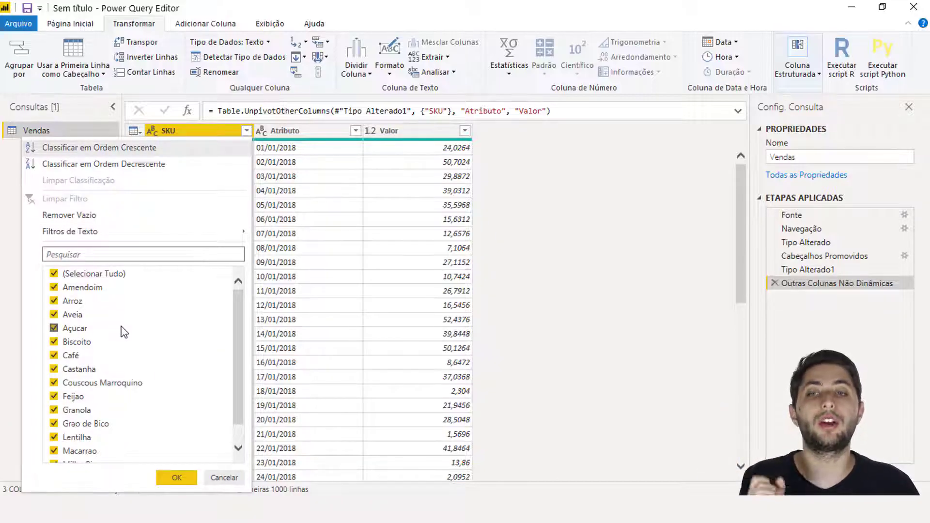
click(224, 478)
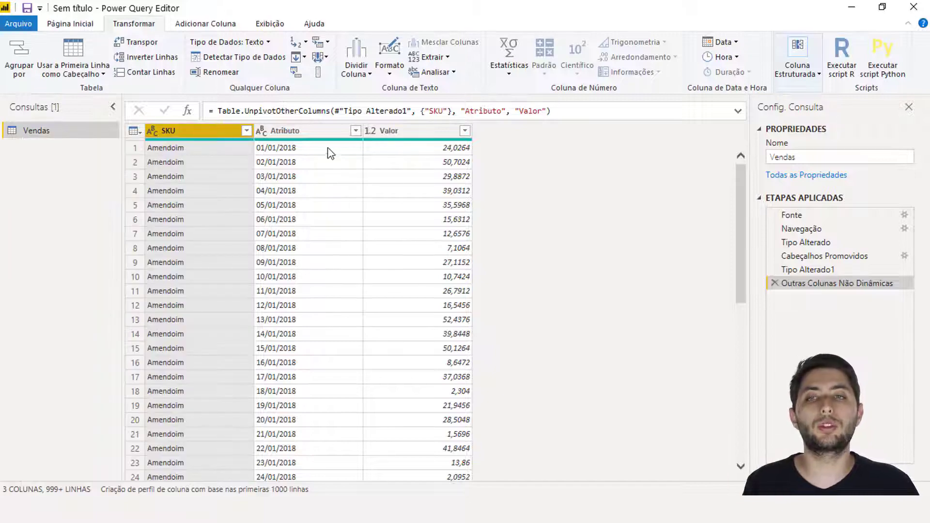
Step: Rename the Atributo column as Data da Venda
click(323, 135)
click(400, 131)
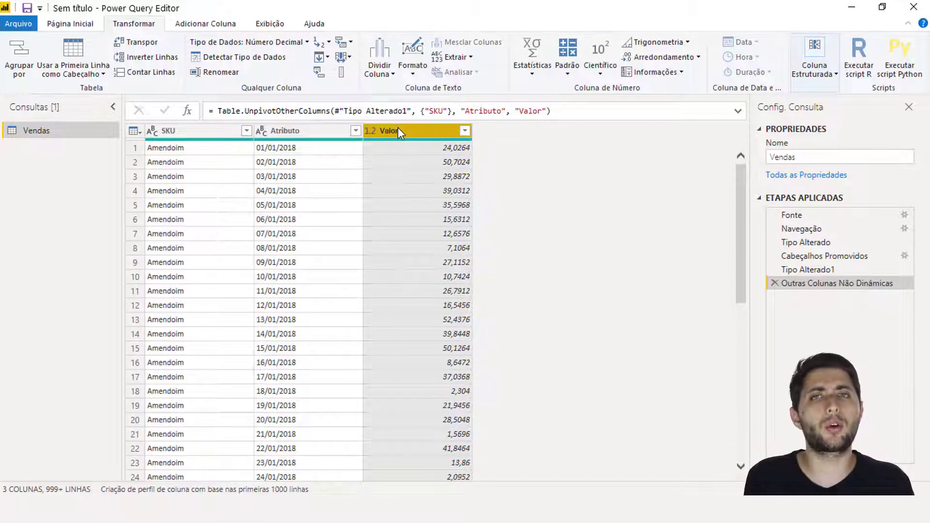
click(289, 132)
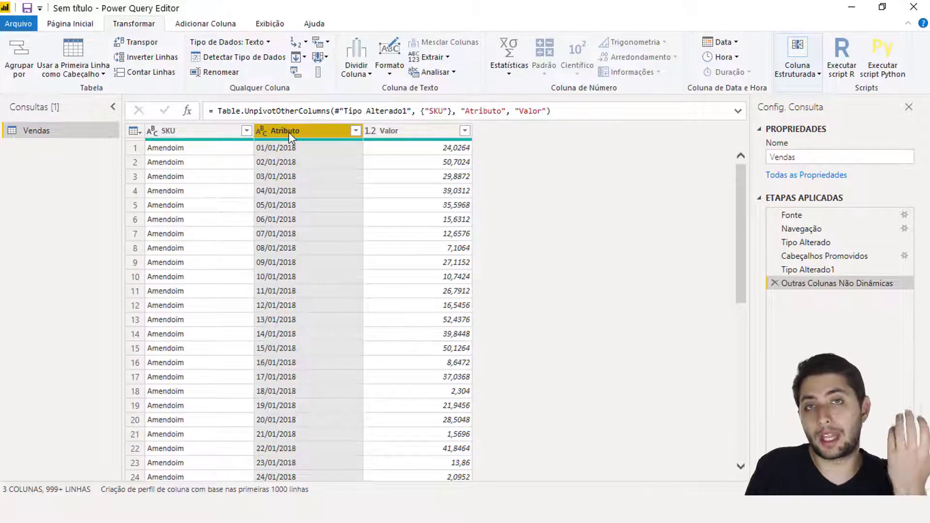
double_click(289, 131)
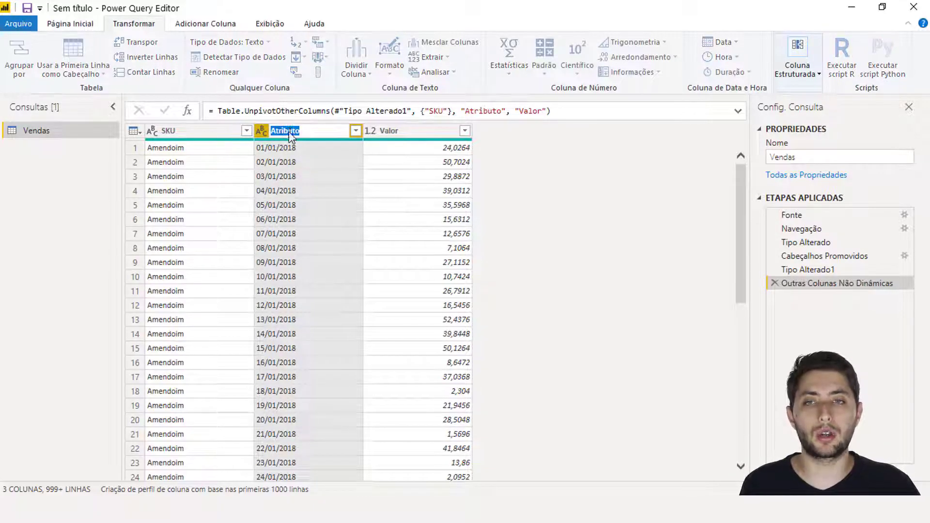
text(Data da Venda)
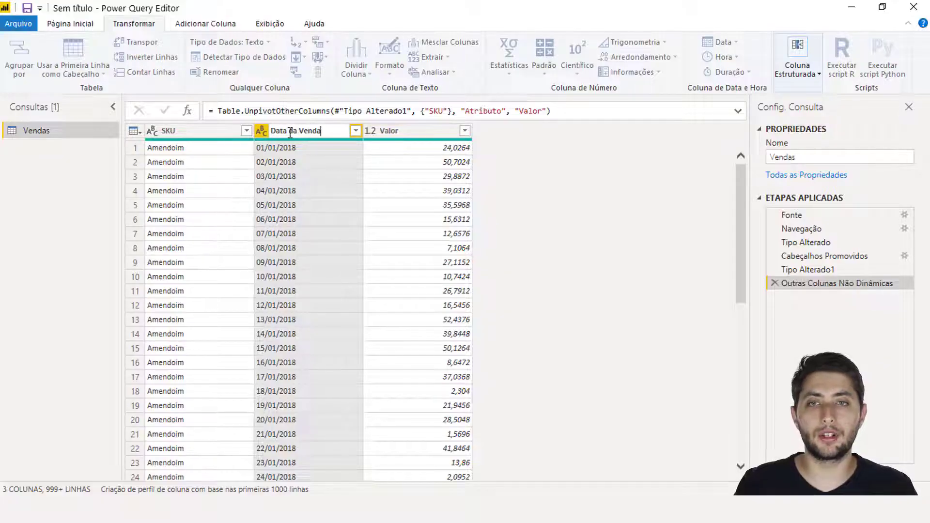
key(Return)
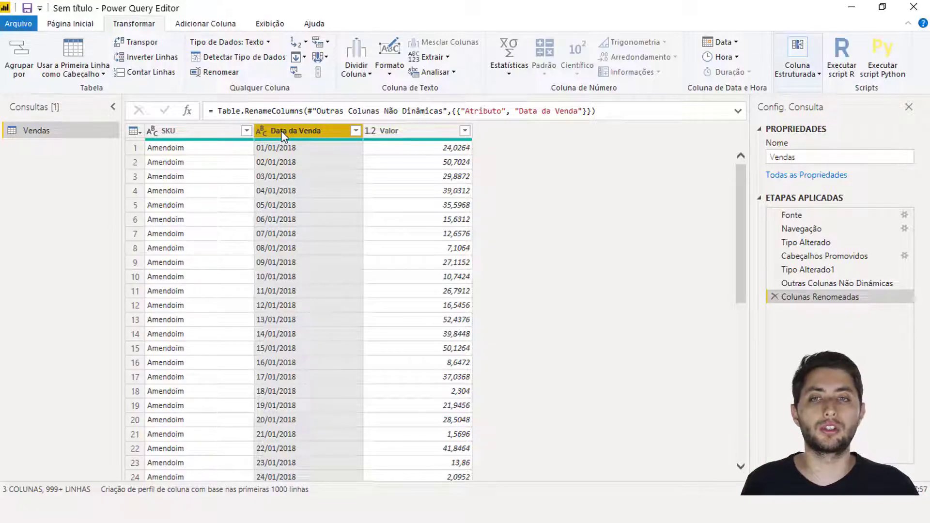
Step: Change the data type of the Data da Venda column from text to Data
right_click(281, 132)
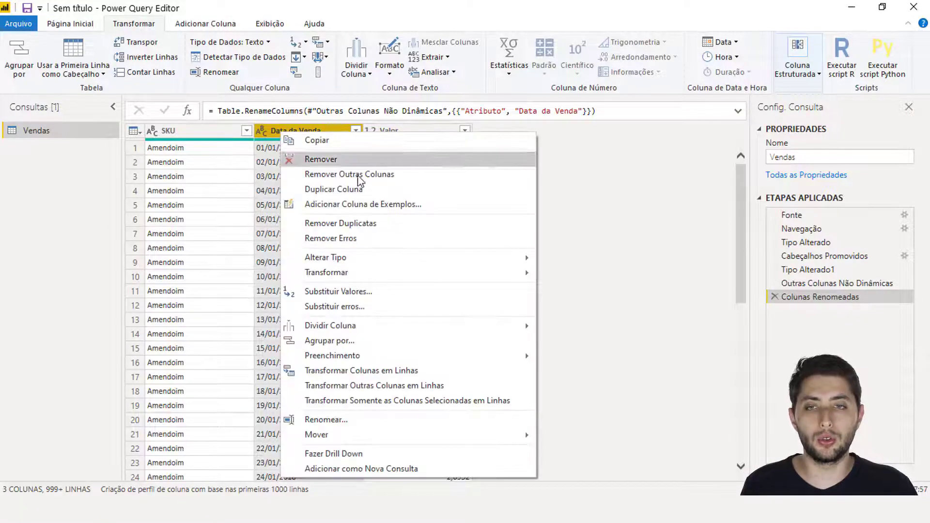
mouse_move(354, 255)
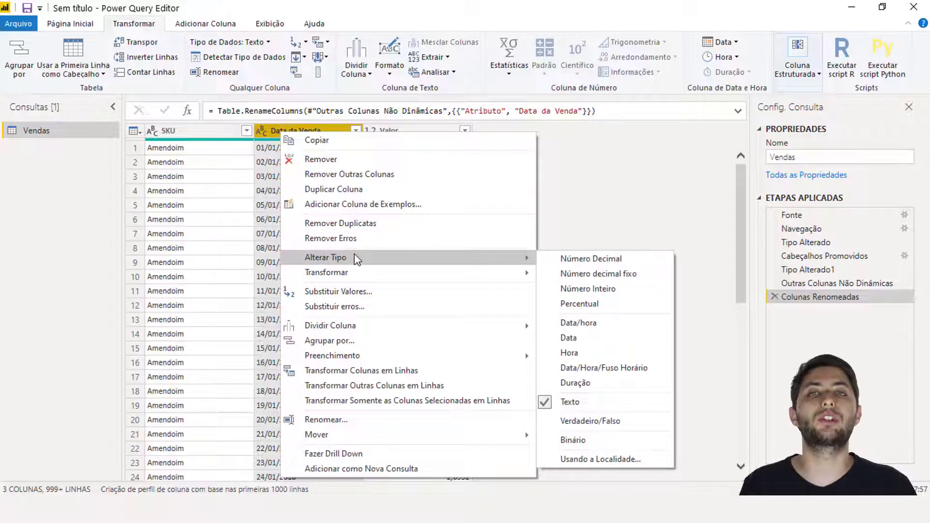
click(615, 339)
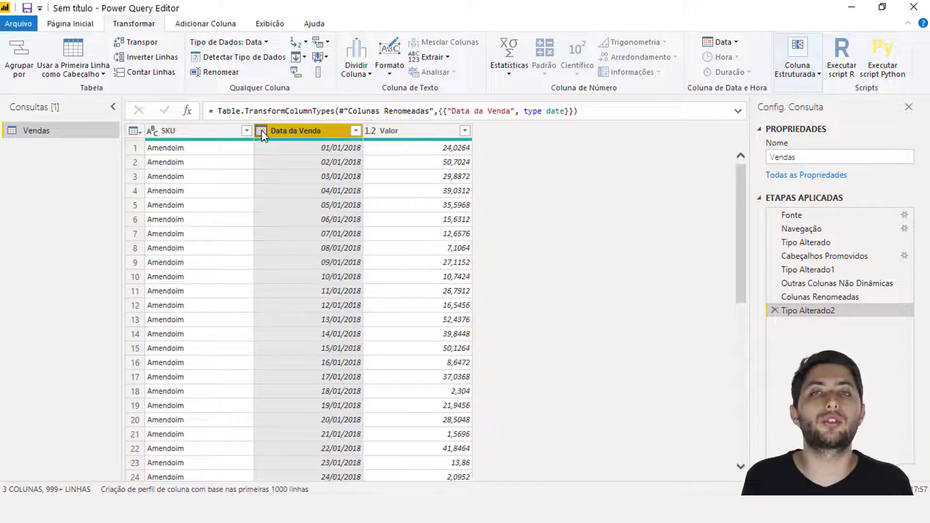
Step: Review the SKU, Data da Venda and Valor columns of the restructured table and its first date entry
click(225, 132)
click(286, 128)
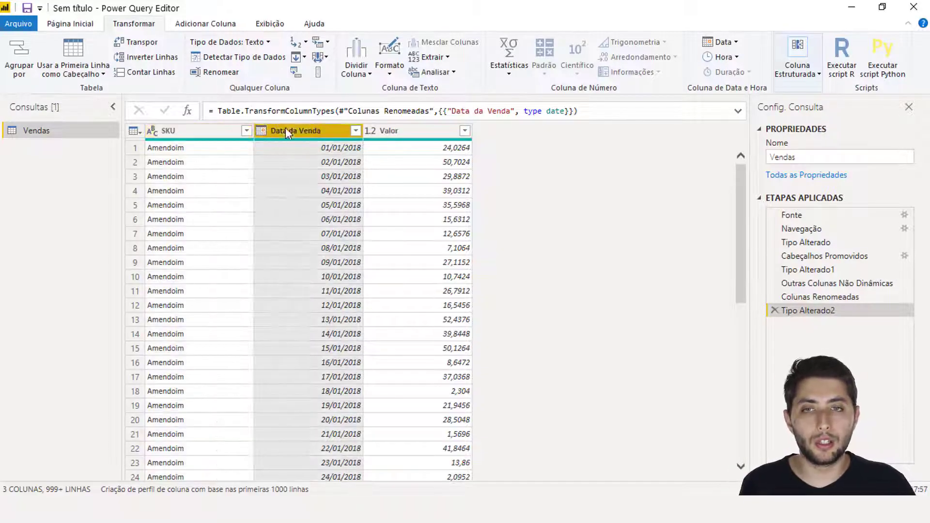
click(397, 135)
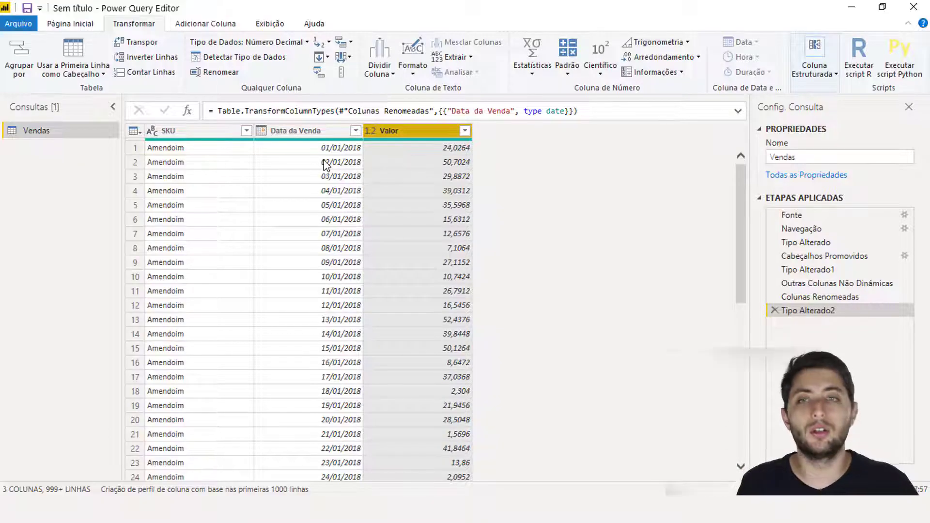
click(301, 150)
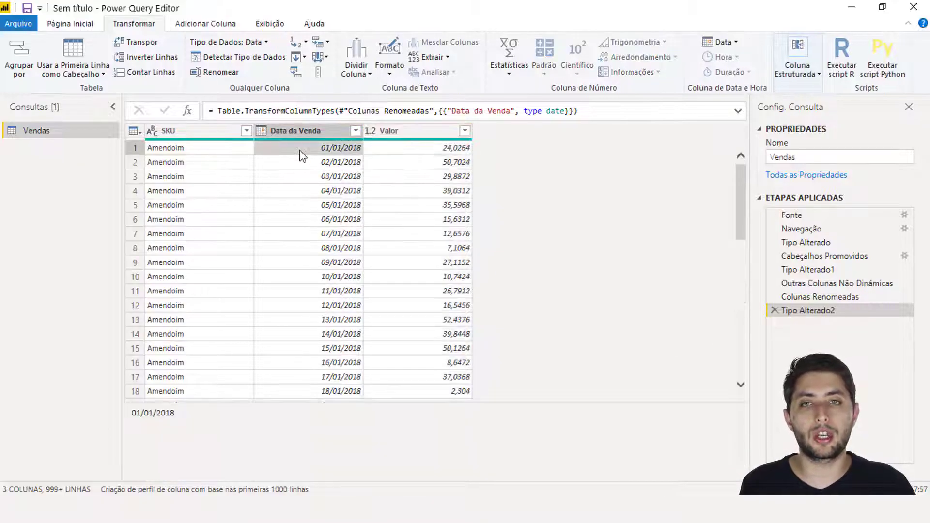
Step: Examine the SKU, Data da Venda and Valor entries in the first two rows, plus the full date and SKU columns
click(208, 150)
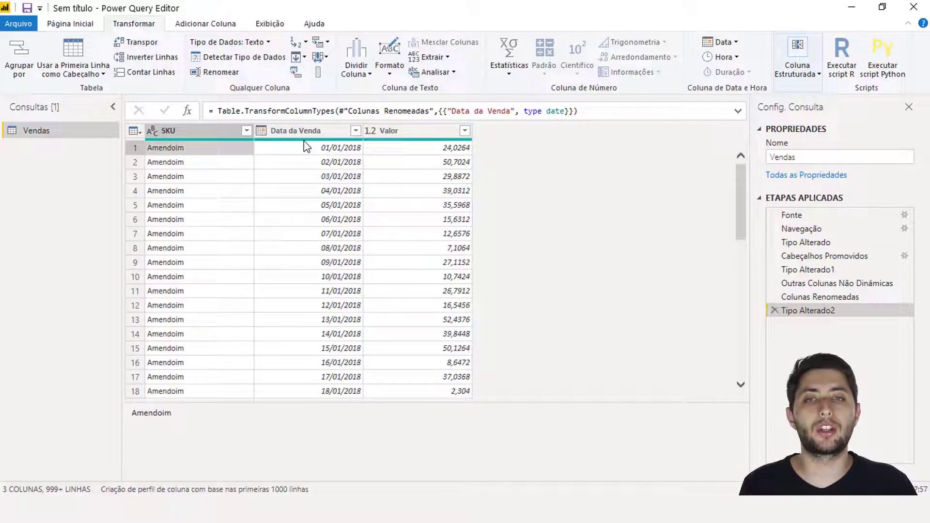
click(380, 150)
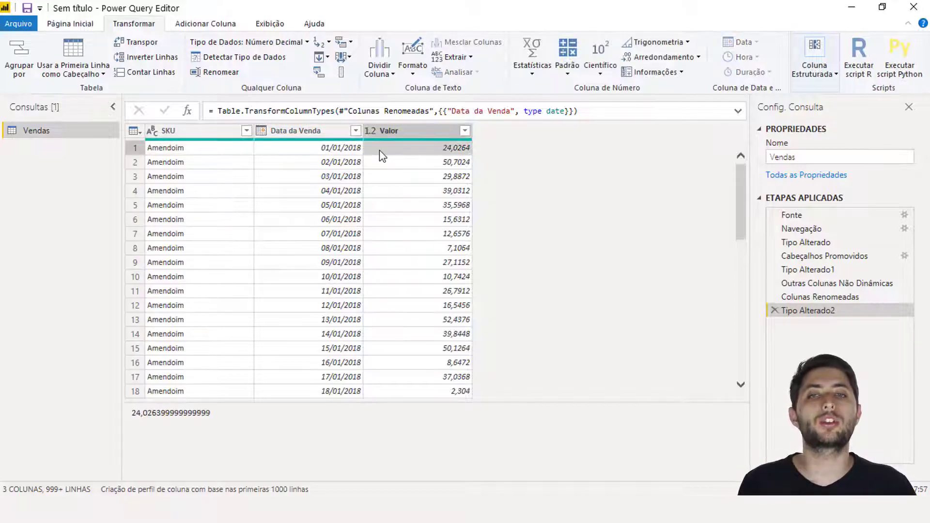
click(286, 162)
click(215, 166)
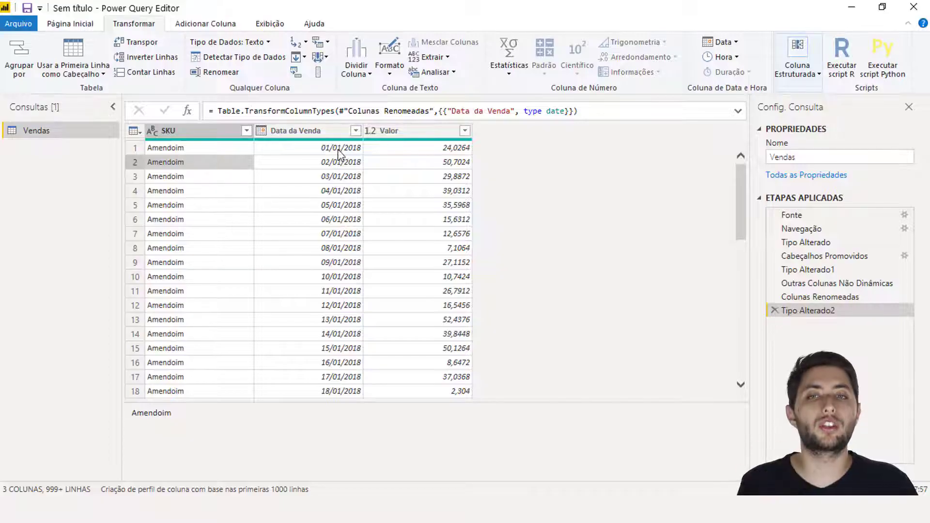
click(411, 165)
click(297, 134)
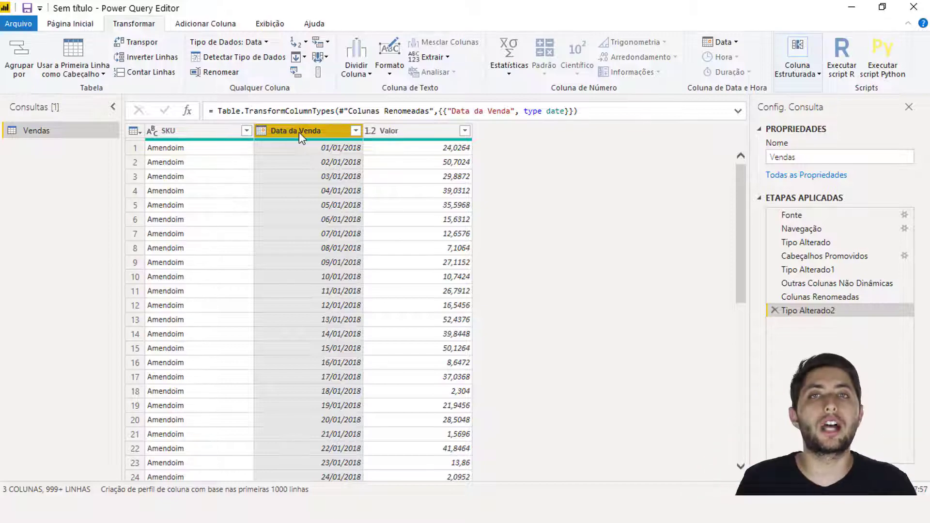
click(215, 138)
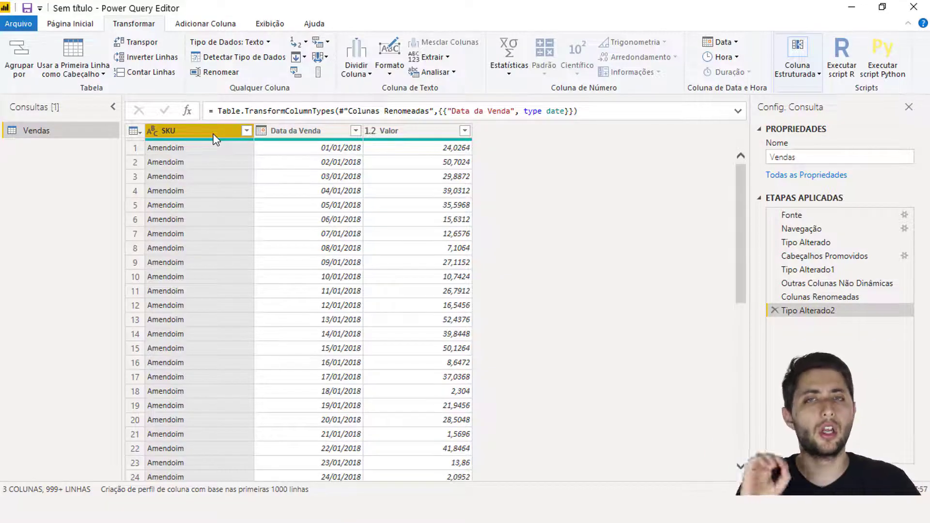
click(247, 130)
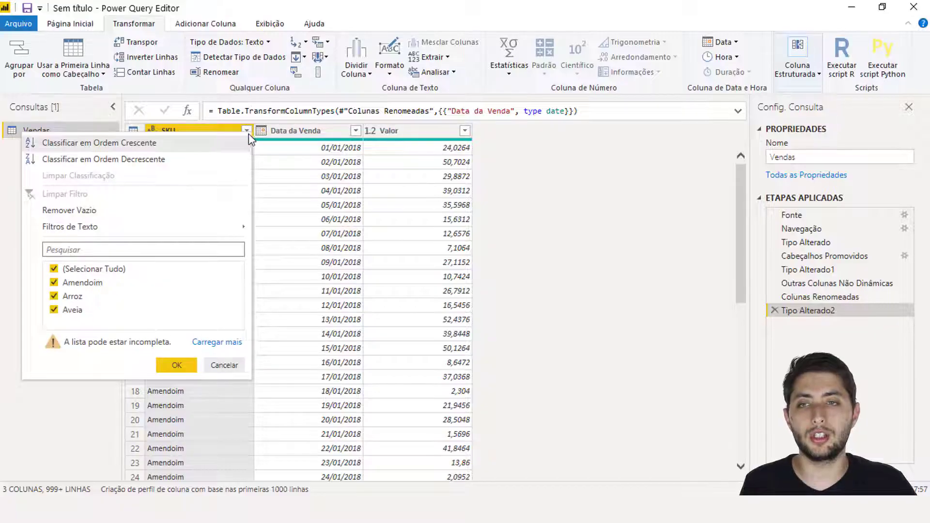
click(128, 146)
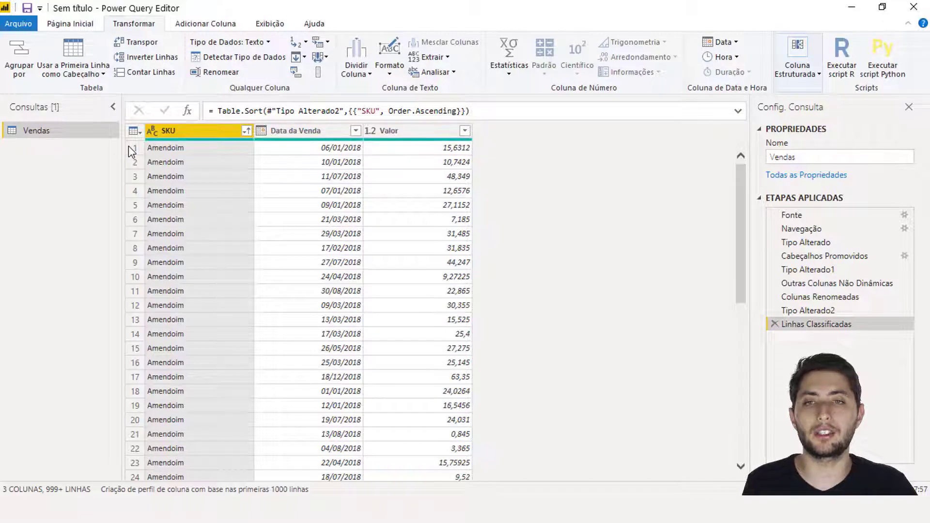
key(ctrl+z)
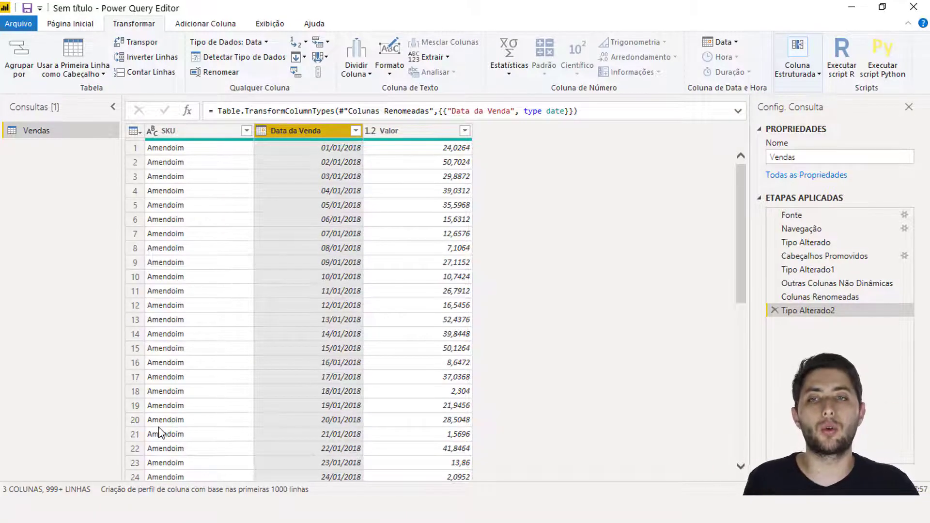
Step: Look through the Amendoim rows and the SKU column's filter values, closing the list without filtering
scroll(160, 433, down, 4)
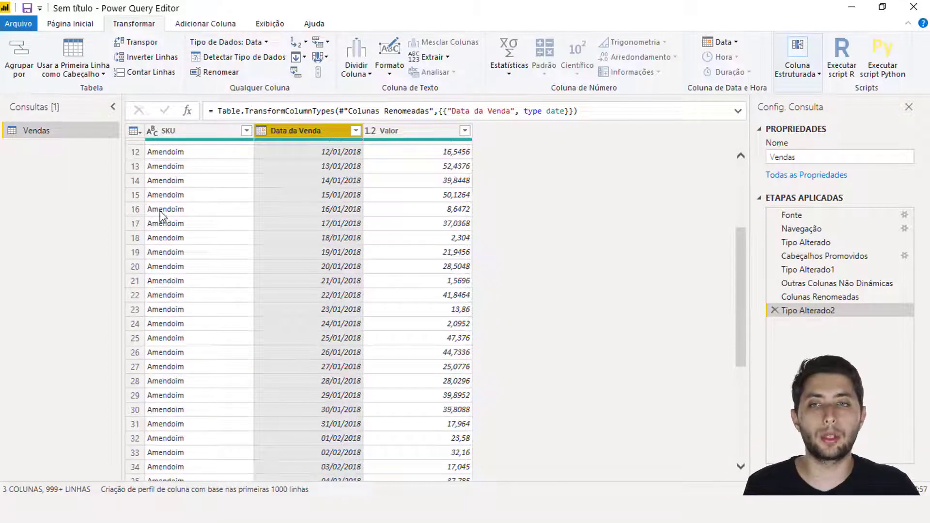
click(247, 130)
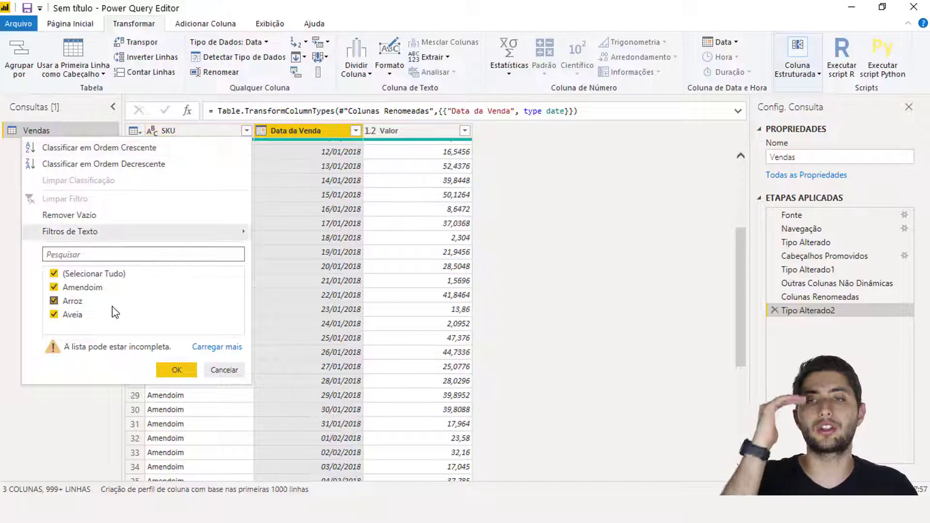
click(231, 369)
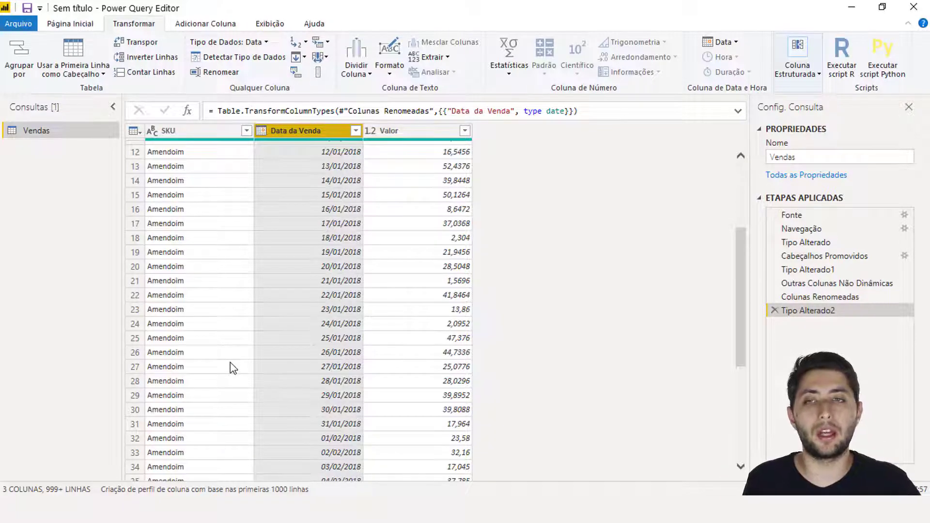
Step: Filter the SKU column to keep only the Arroz rows
click(246, 131)
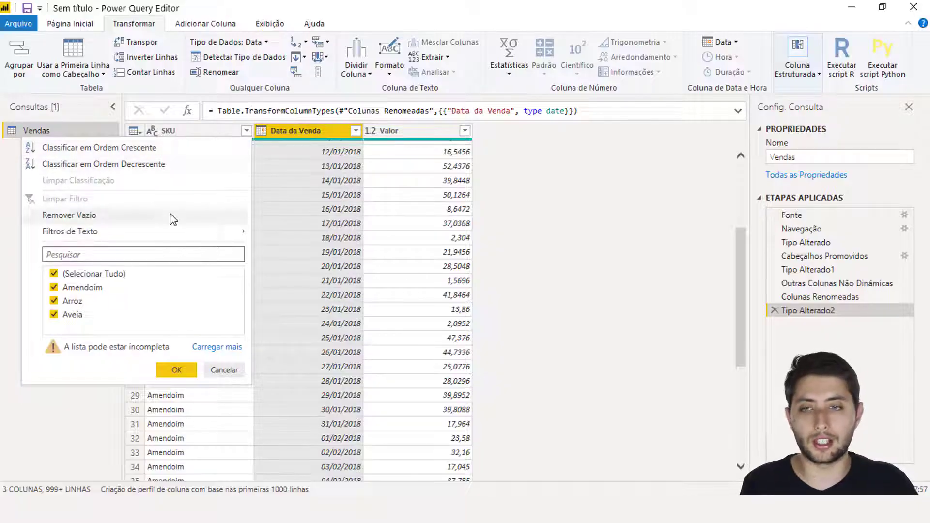
click(76, 279)
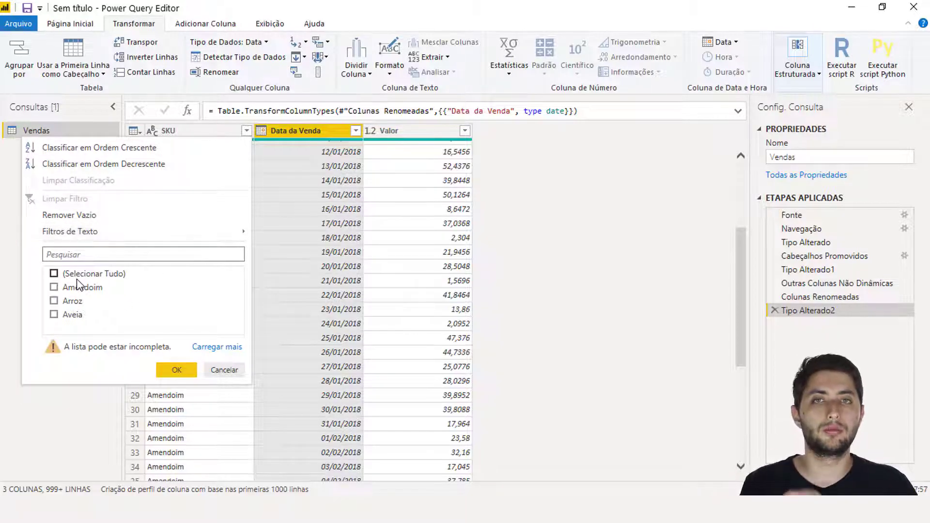
click(67, 303)
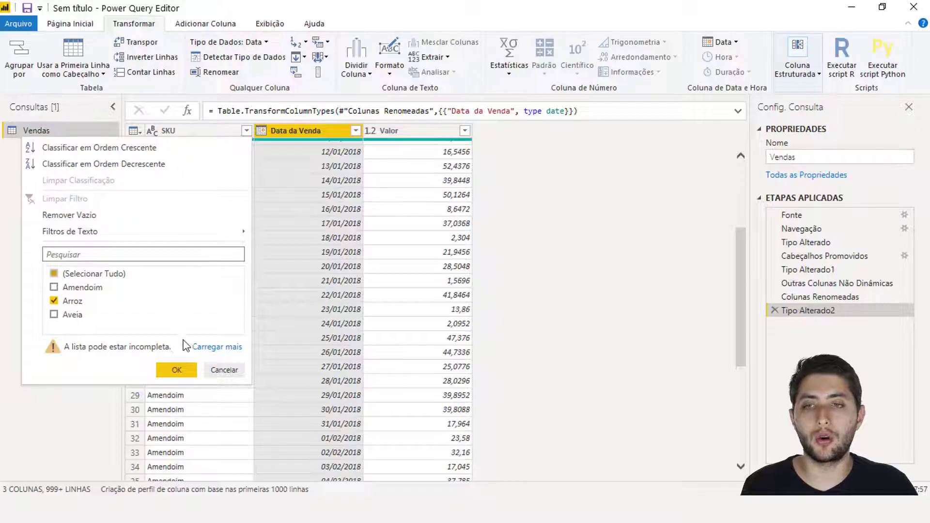
click(177, 370)
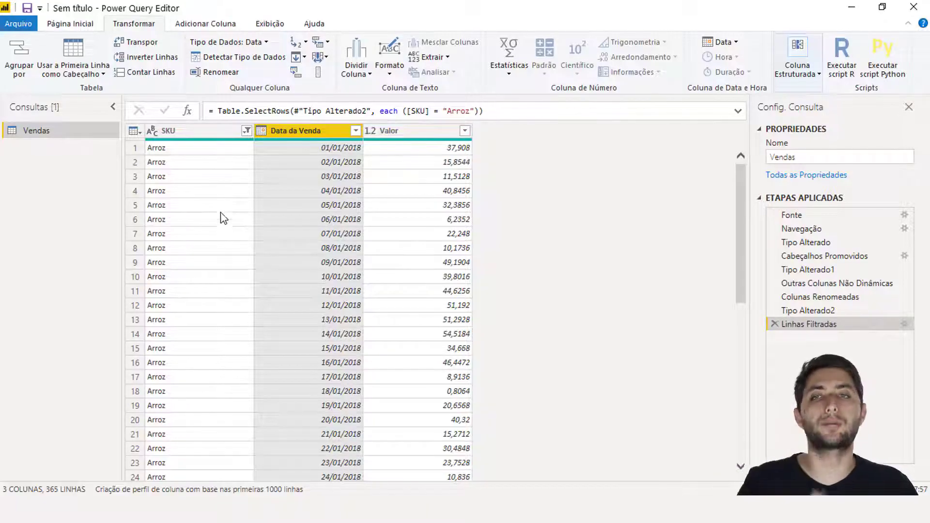
Step: Check the SKU column's filter list without changing it and delete the Linhas Filtradas step from the applied steps
click(247, 130)
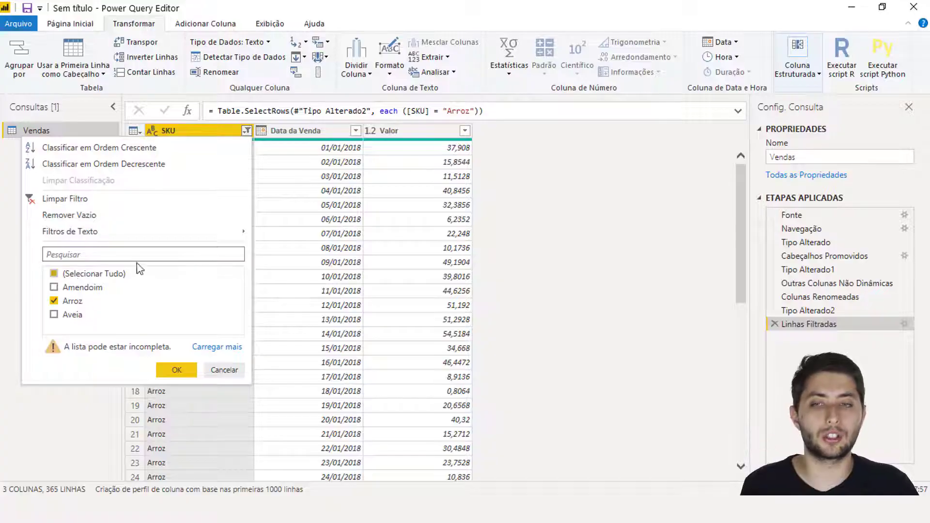
click(223, 370)
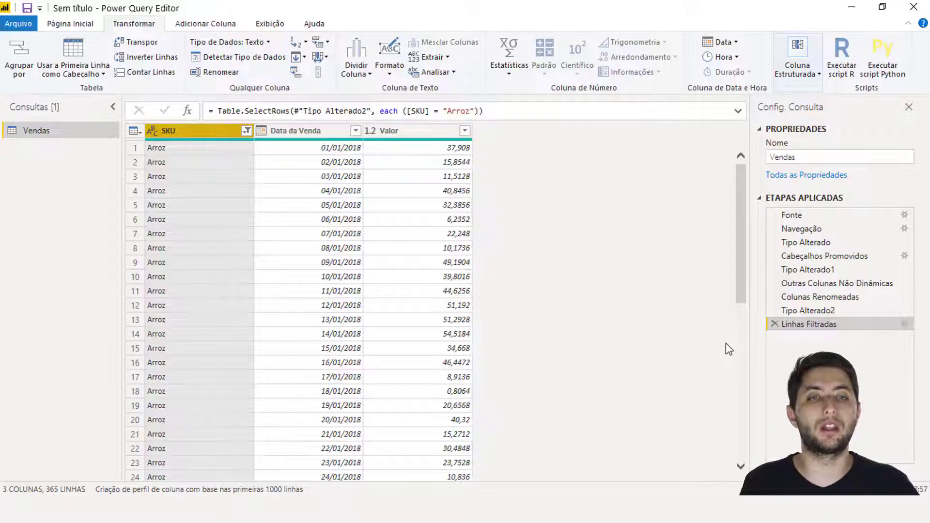
click(774, 324)
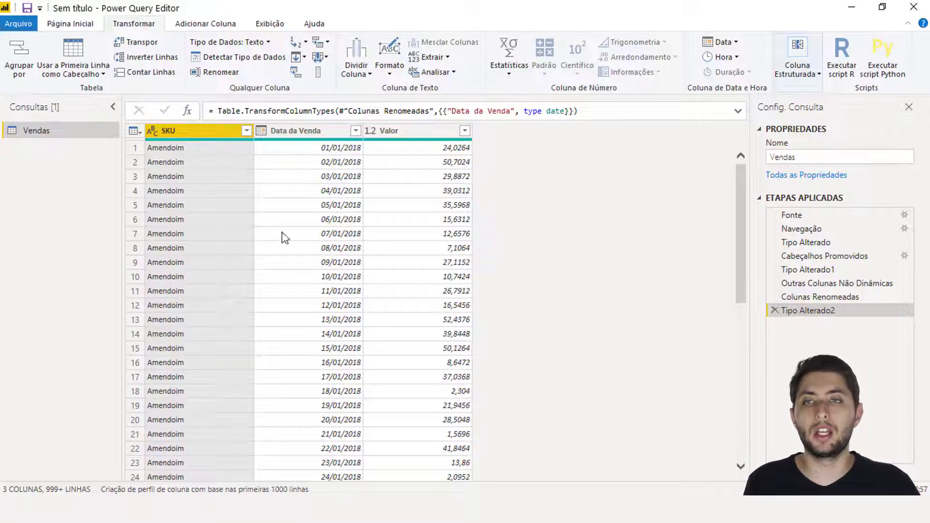
Step: Close the Power Query Editor applying the query changes, and show the loaded Vendas table in Power BI Desktop's data view
click(69, 23)
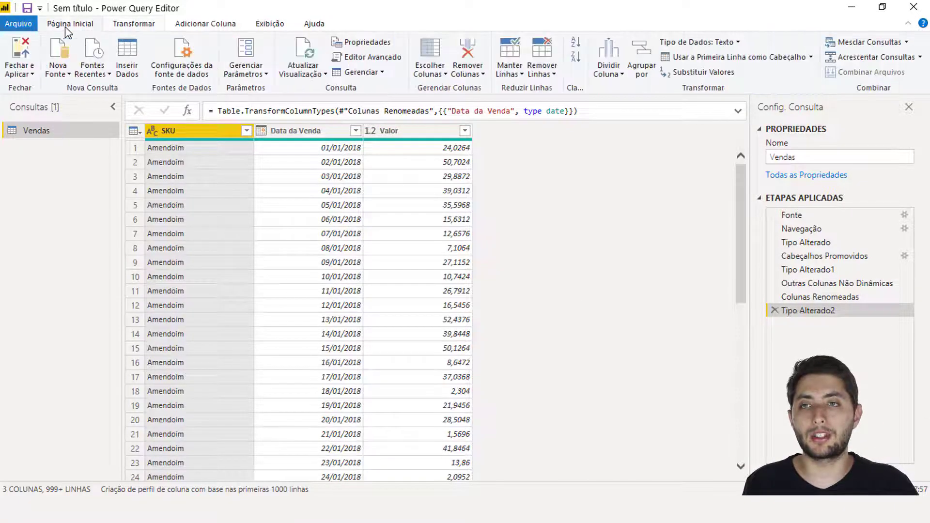
click(25, 53)
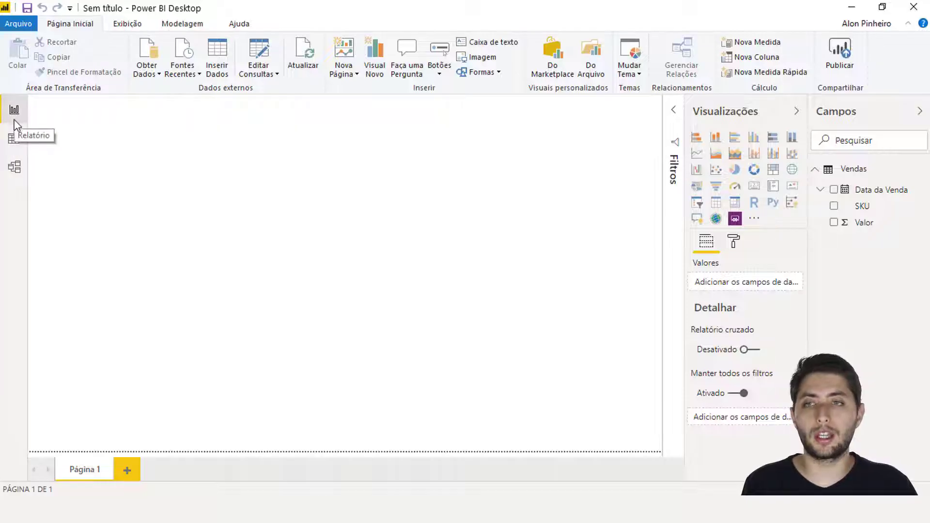
click(13, 140)
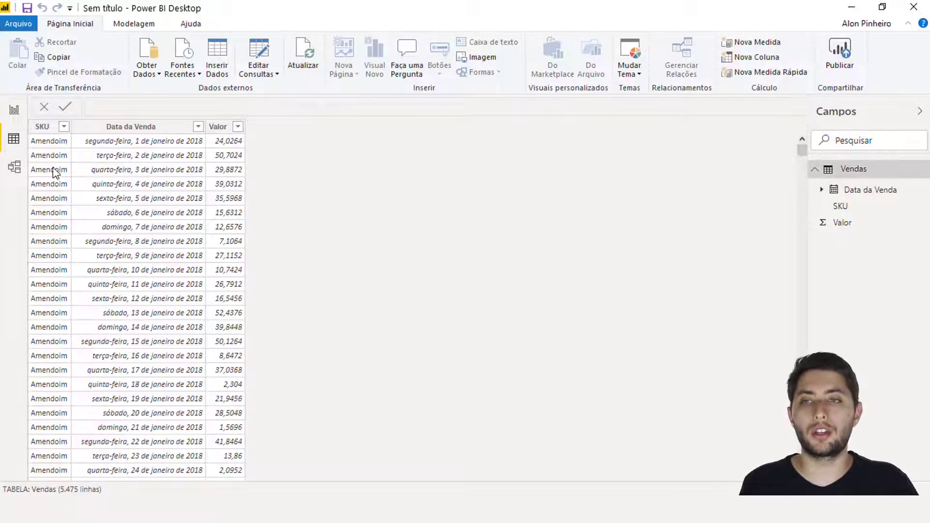
Step: Review the SKU, Data da Venda and Valor columns of the loaded Vendas table one by one
click(44, 129)
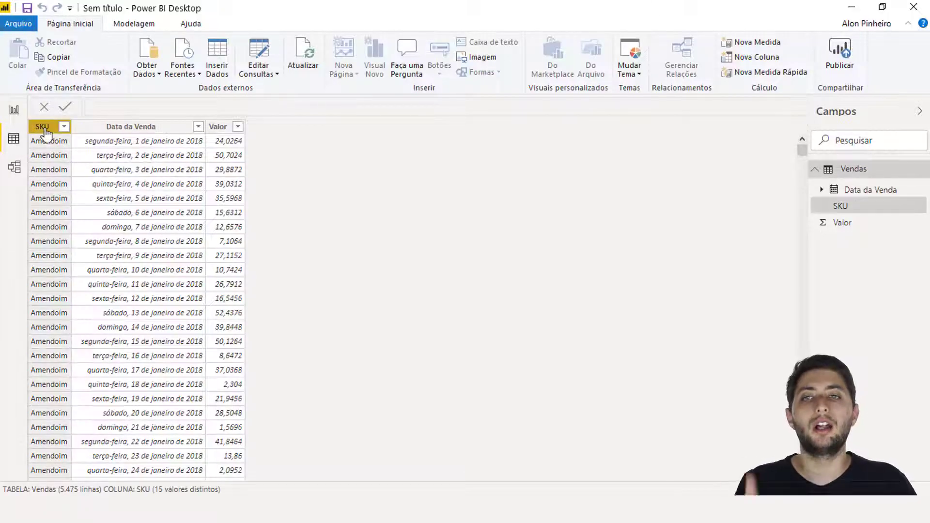
click(94, 128)
click(218, 138)
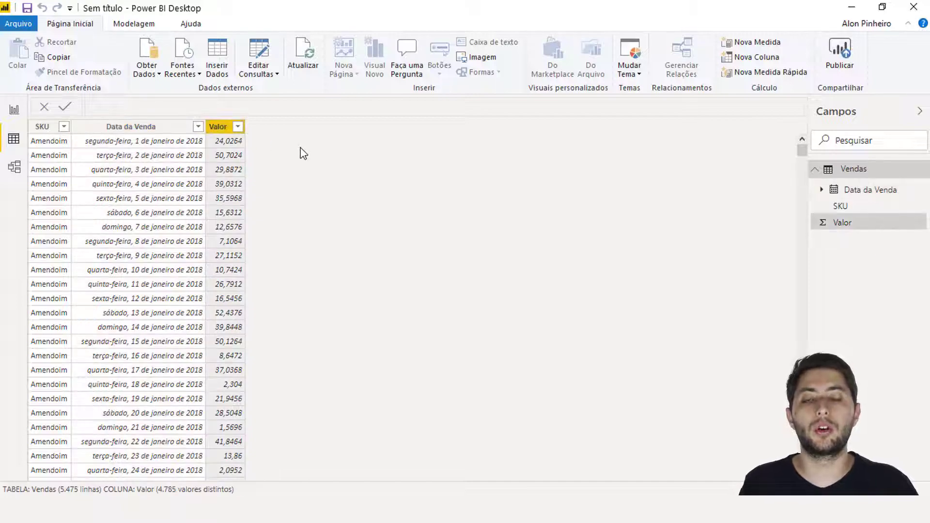